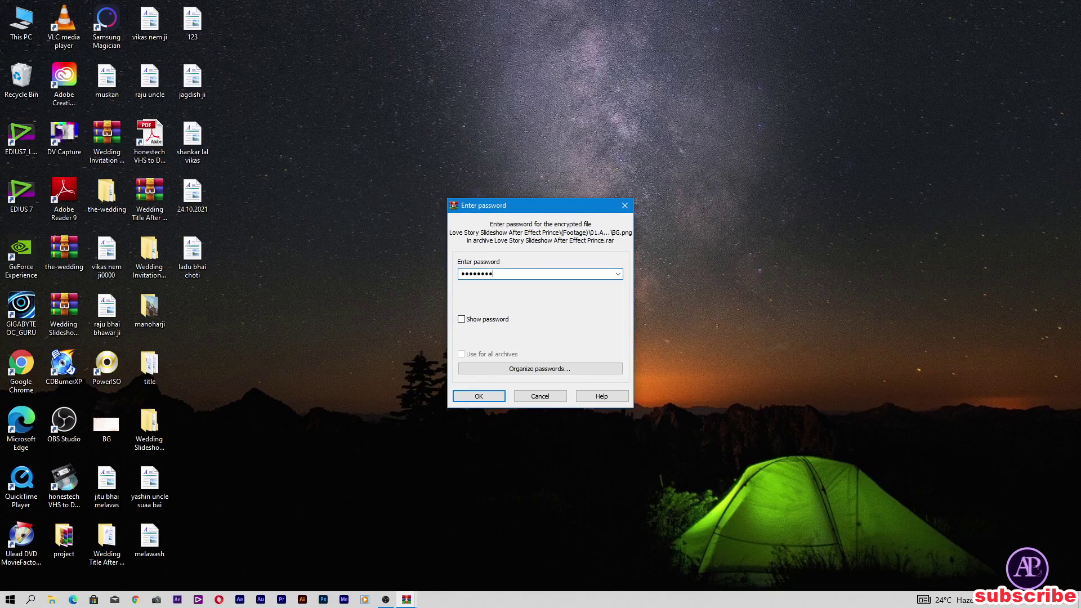
# Extract the password-protected Love Story Slideshow After Effect Prince archive and move the extracted folder beside it on the desktop
pyautogui.click(501, 395)
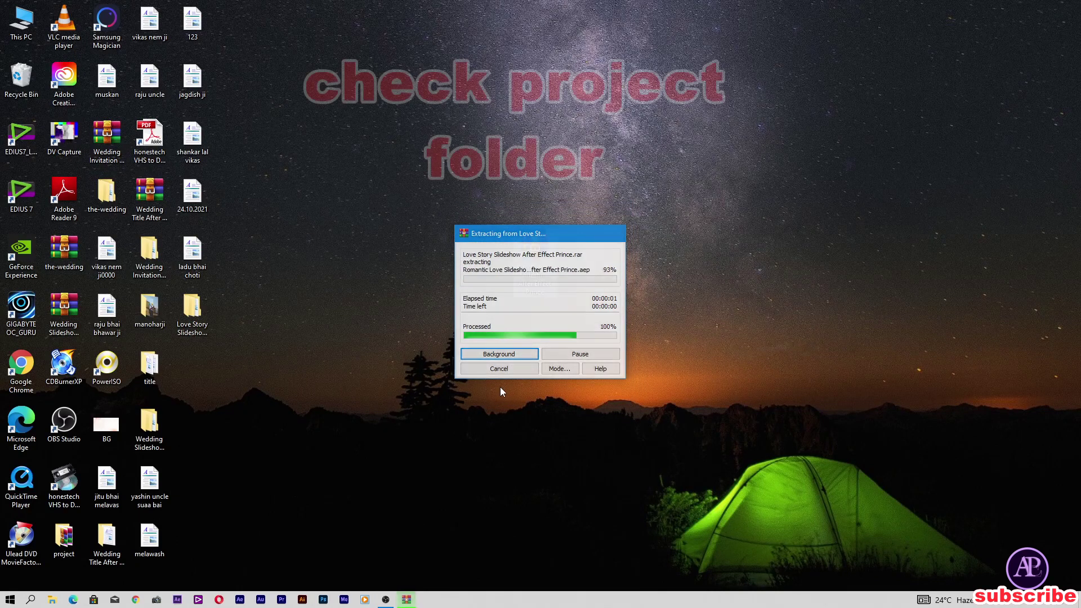
pyautogui.moveTo(205, 312); pyautogui.dragTo(593, 252)
# Examine the contents of the extracted project folder and its placeholder images folder, and close the folder window
pyautogui.doubleClick(590, 261)
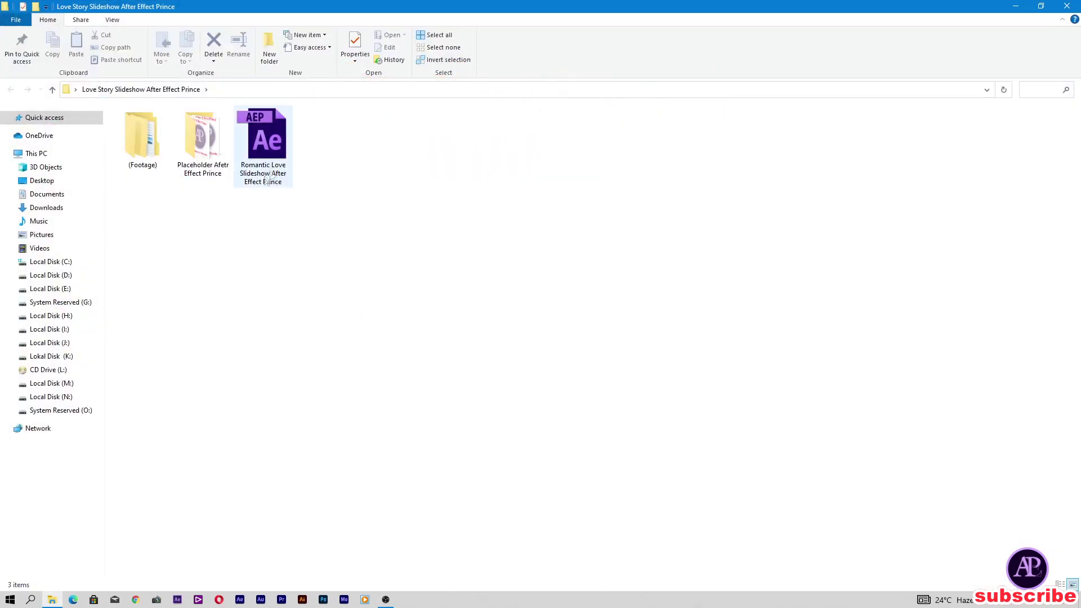
pyautogui.doubleClick(198, 146)
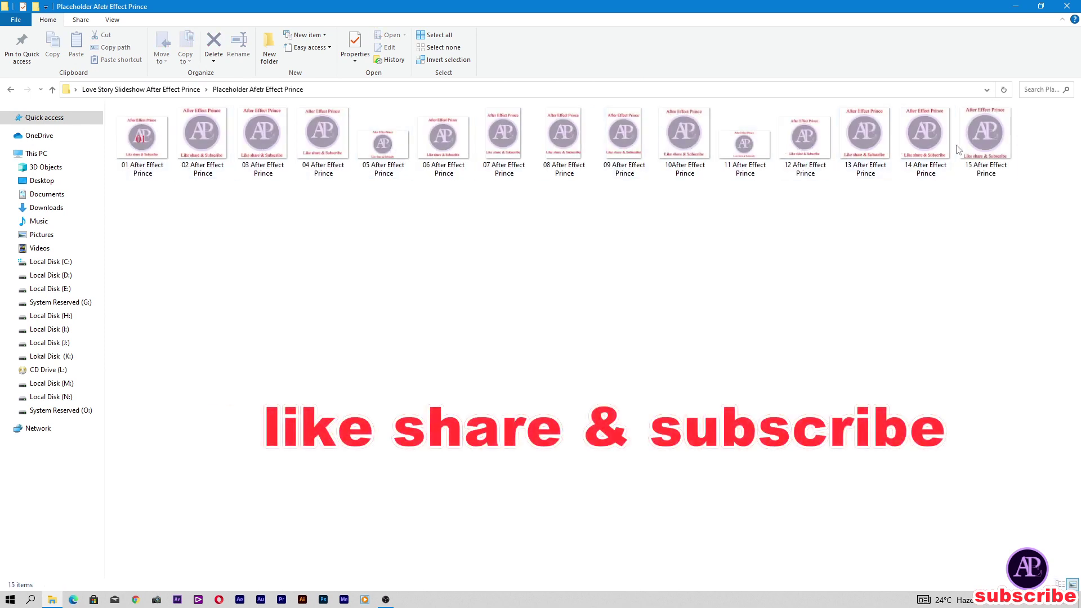
pyautogui.click(1075, 6)
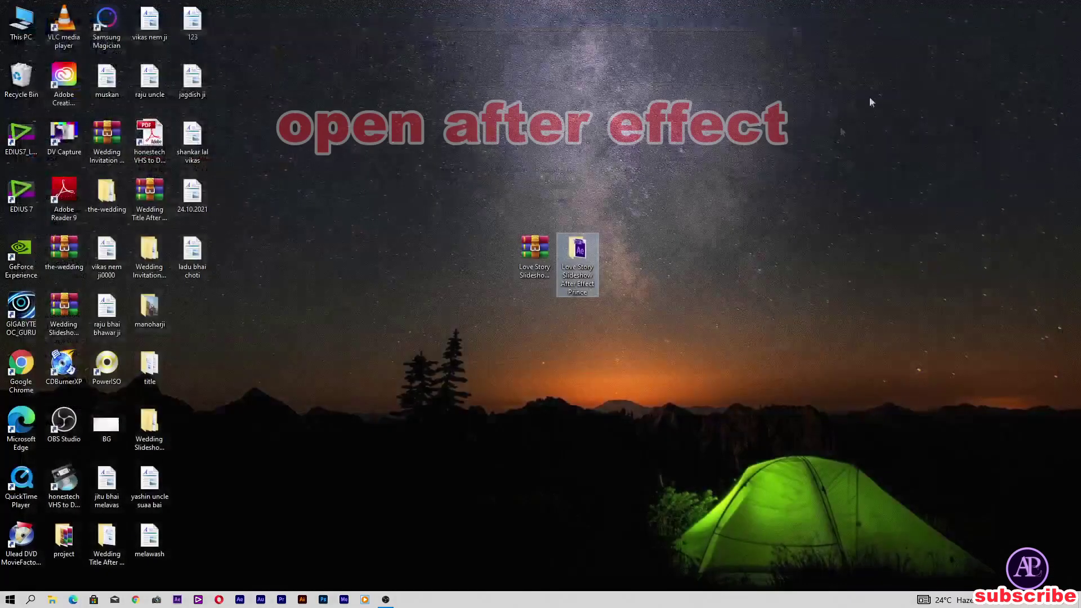
pyautogui.click(508, 338)
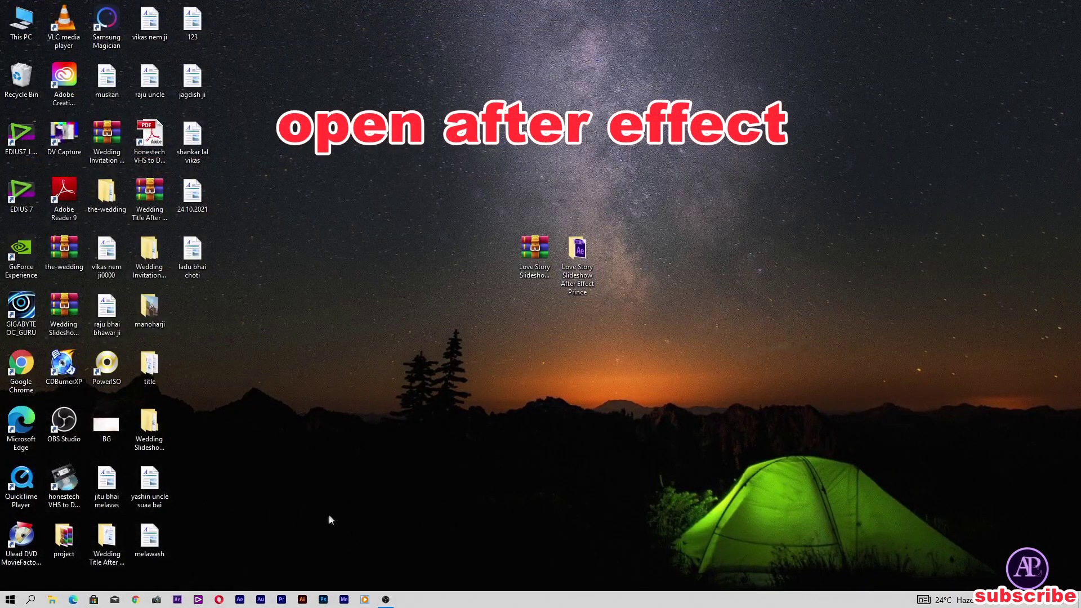
# Switch to After Effects and open the Romantic Love Slideshow After Effect Prince project from the extracted desktop folder, accepting the missing-font warning
pyautogui.click(240, 599)
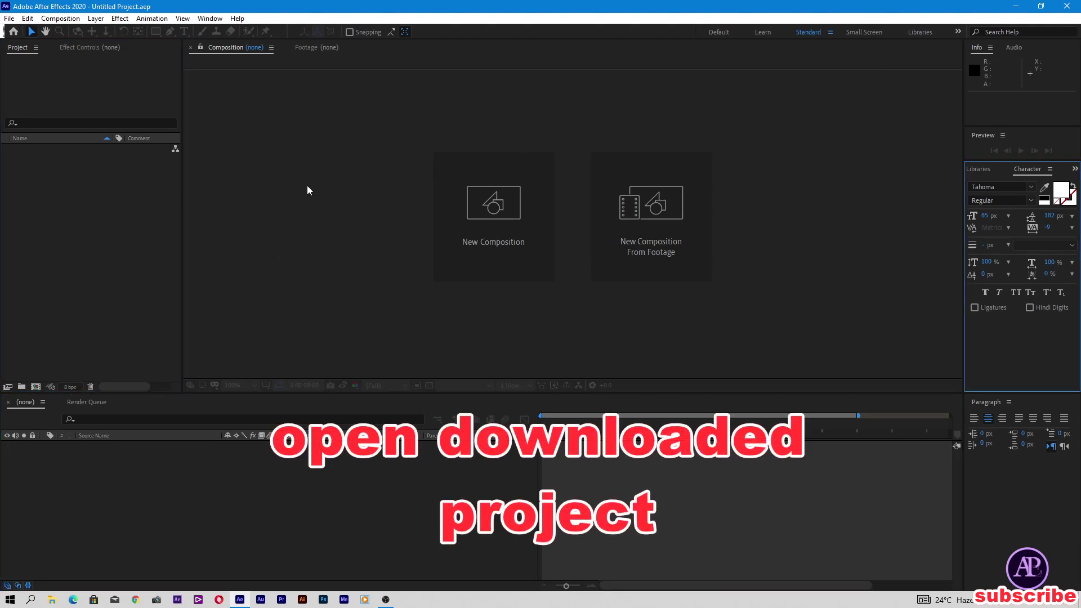
pyautogui.click(10, 19)
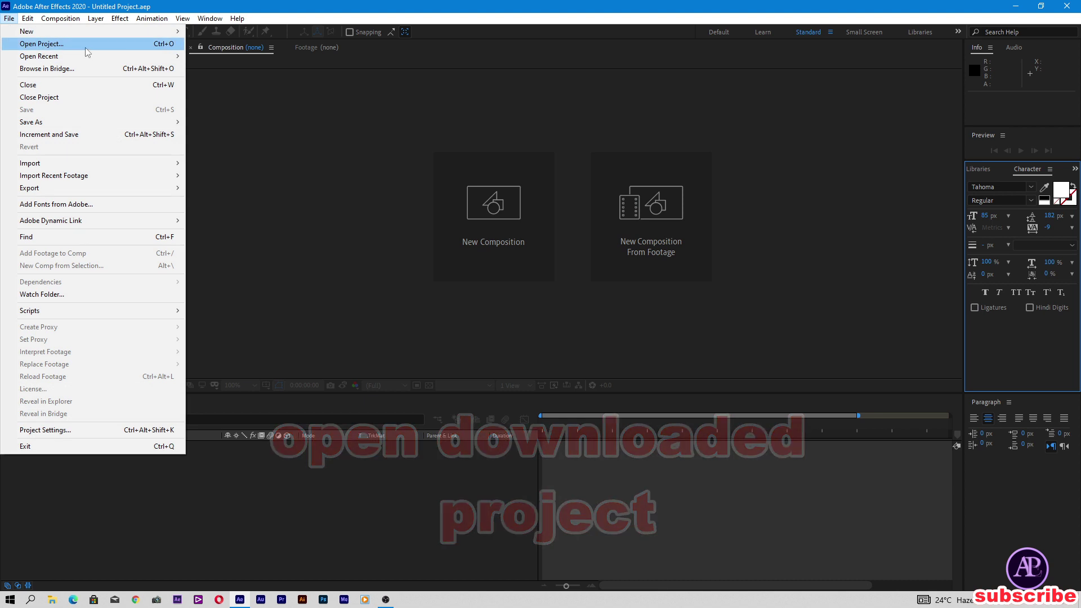
pyautogui.click(33, 53)
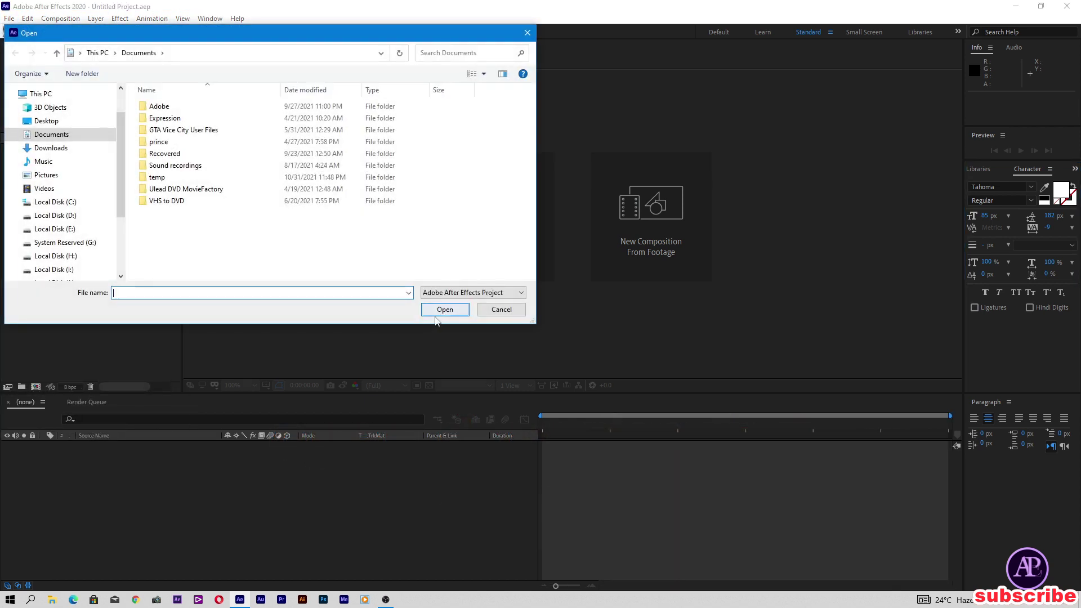
pyautogui.click(84, 121)
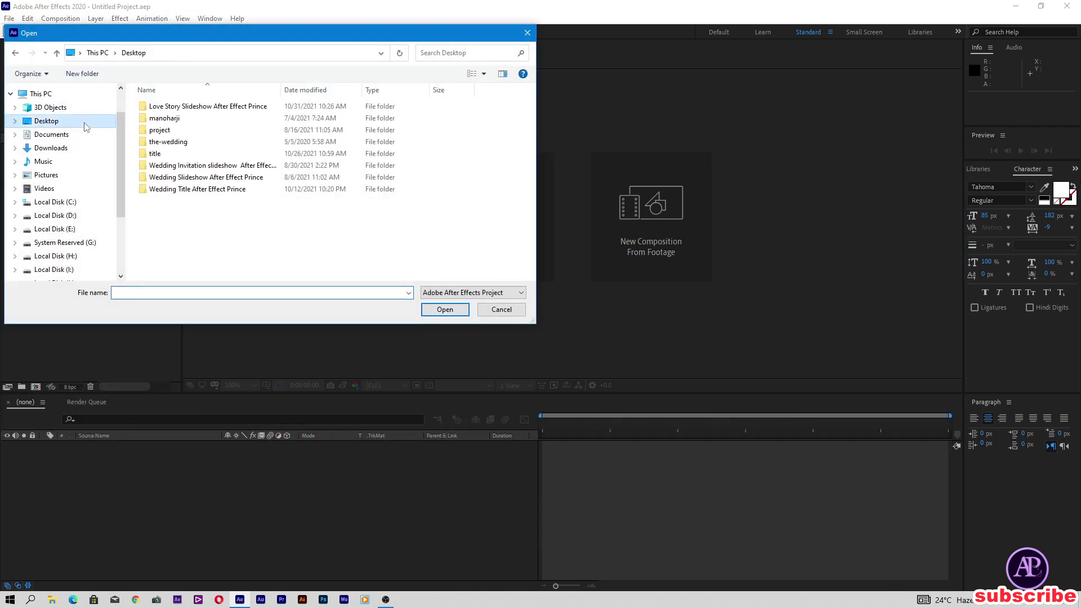
pyautogui.doubleClick(193, 107)
pyautogui.click(223, 131)
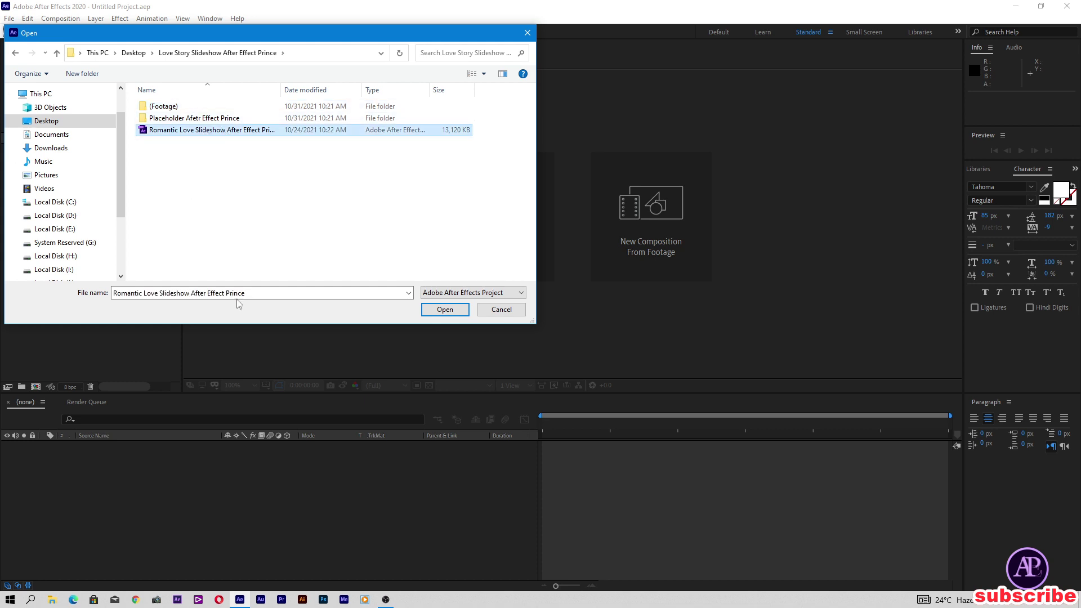
pyautogui.click(445, 309)
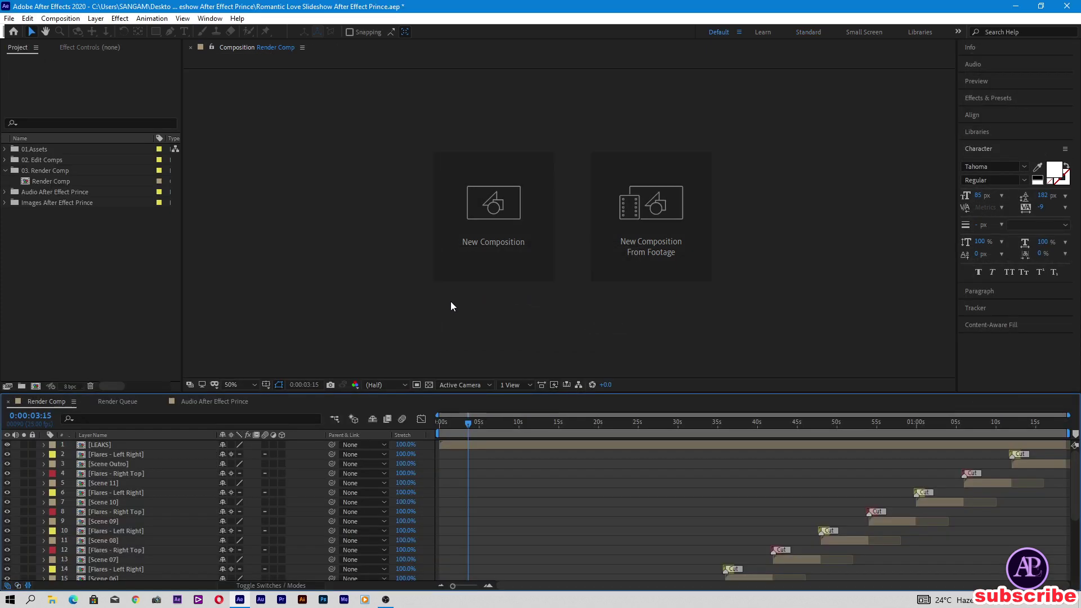
pyautogui.click(648, 325)
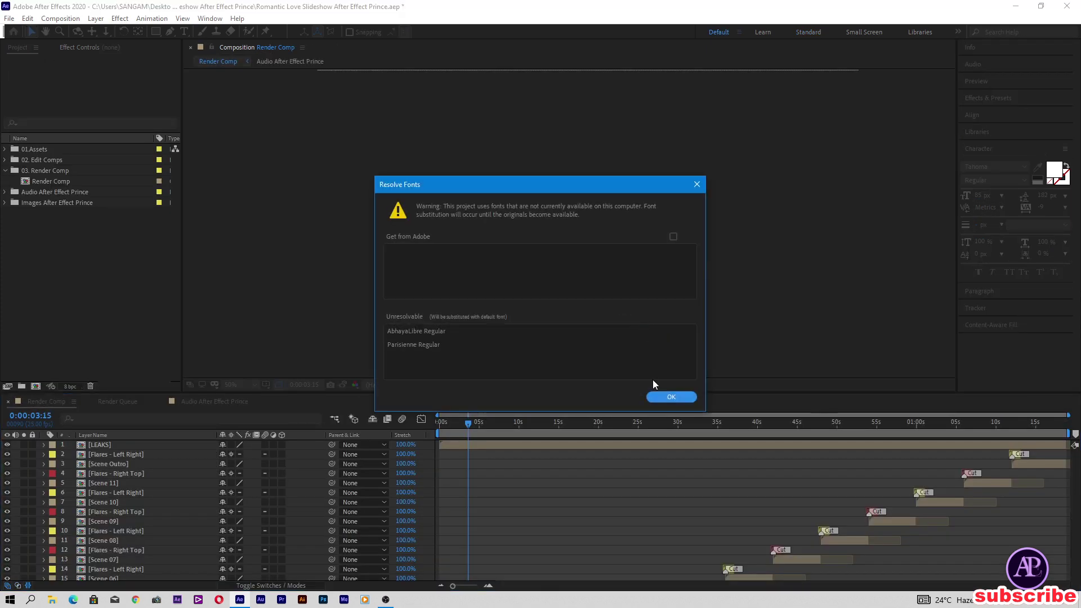
pyautogui.click(671, 397)
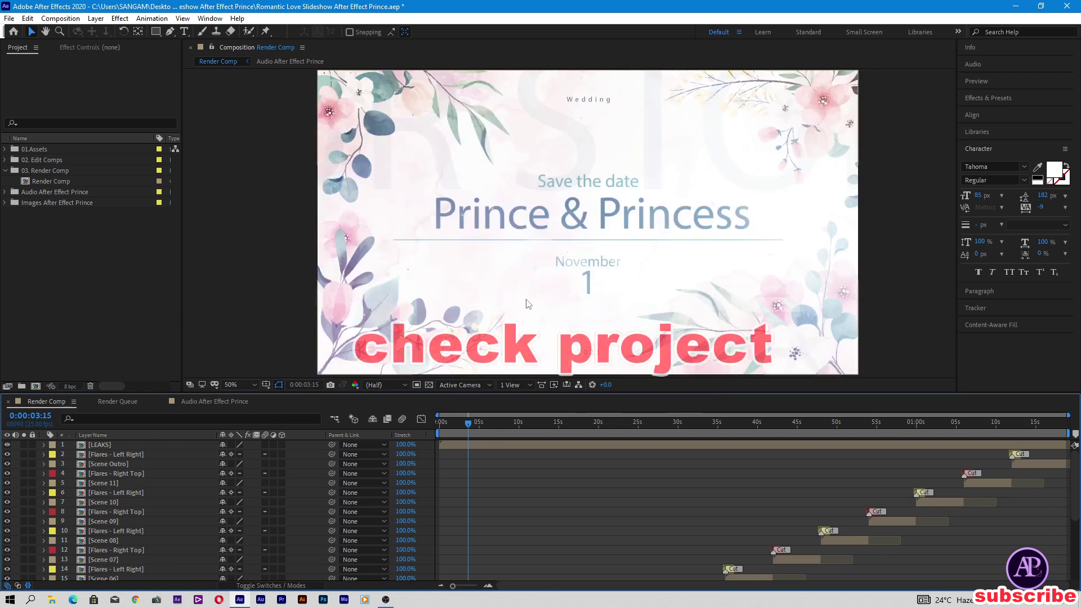
# Scrub through the Render Comp timeline from start to end to examine each scene's titles and photo placeholders
pyautogui.click(498, 427)
pyautogui.moveTo(498, 427); pyautogui.dragTo(570, 424)
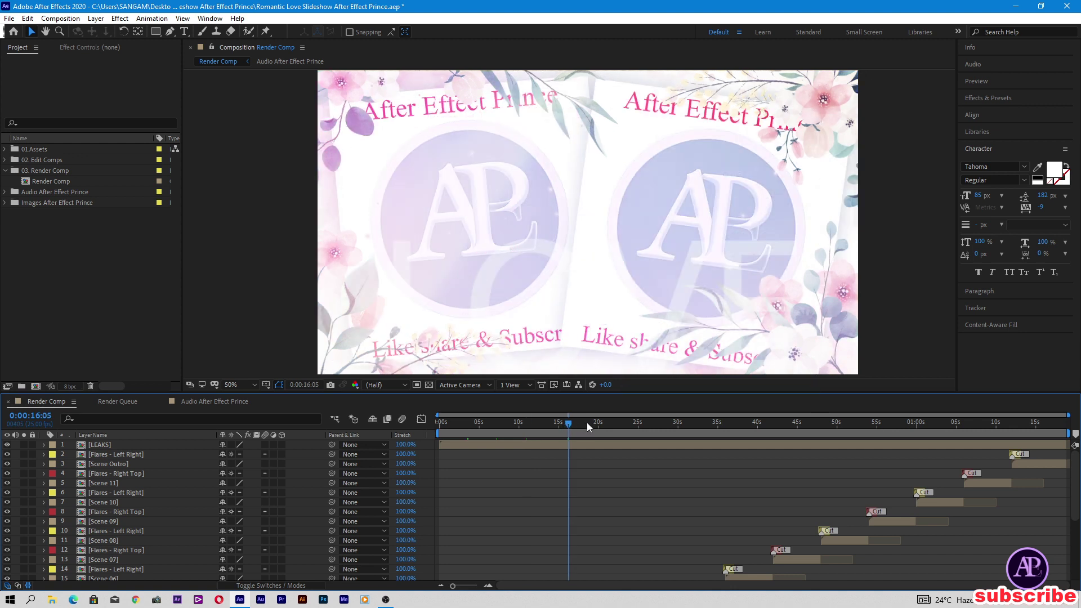
pyautogui.click(593, 424)
pyautogui.click(632, 424)
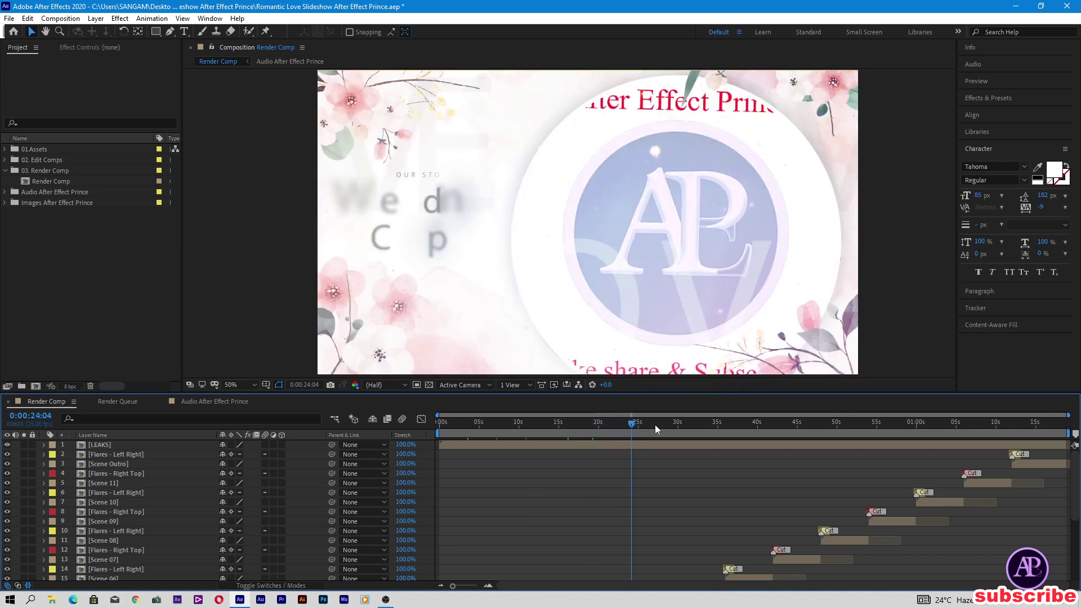
pyautogui.click(659, 427)
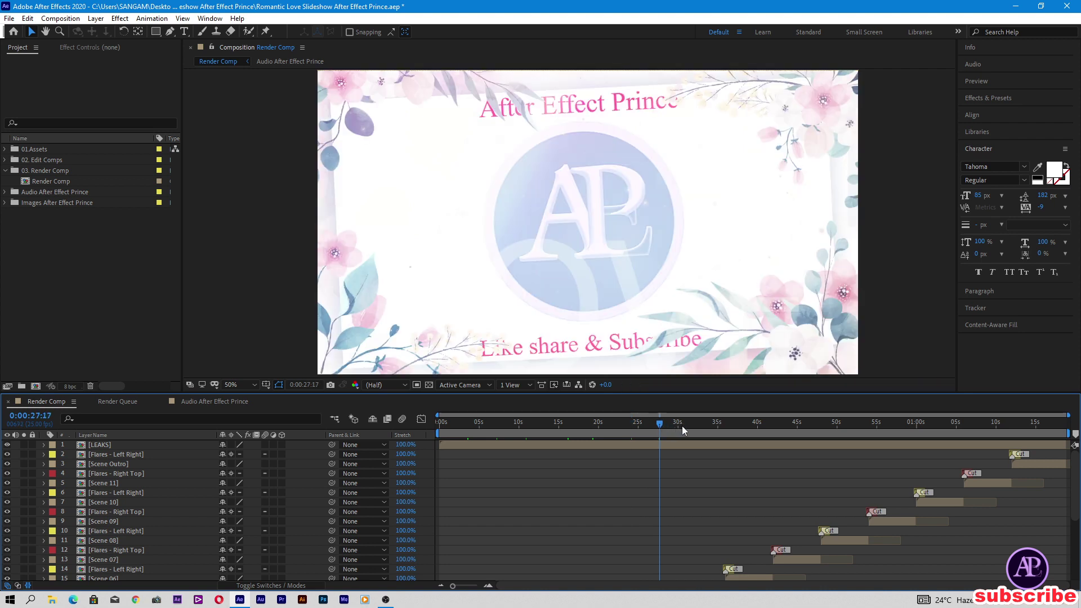
pyautogui.moveTo(681, 426); pyautogui.dragTo(751, 427)
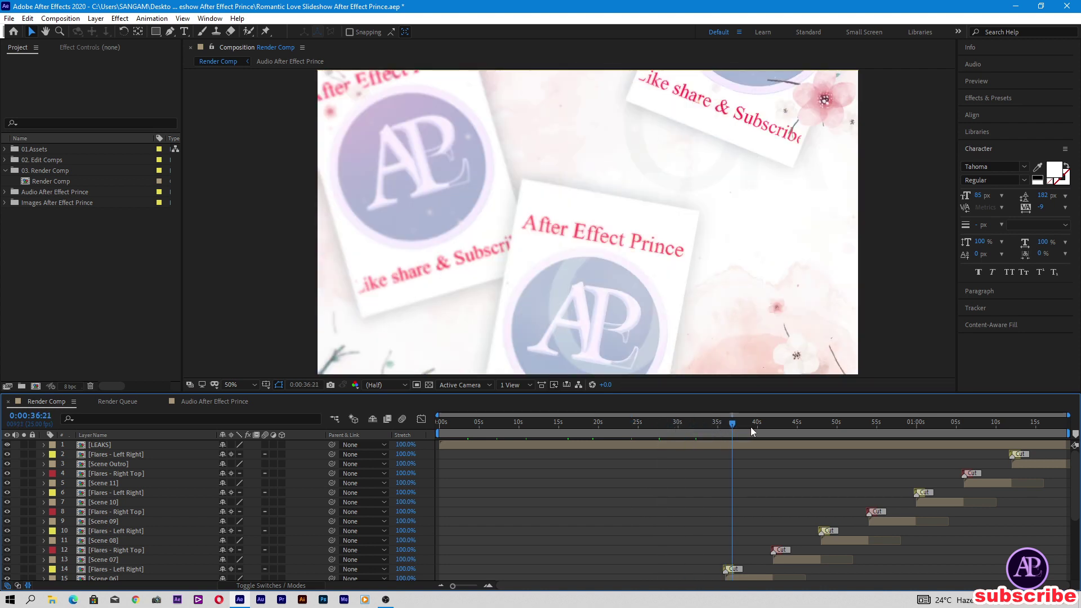
pyautogui.click(799, 428)
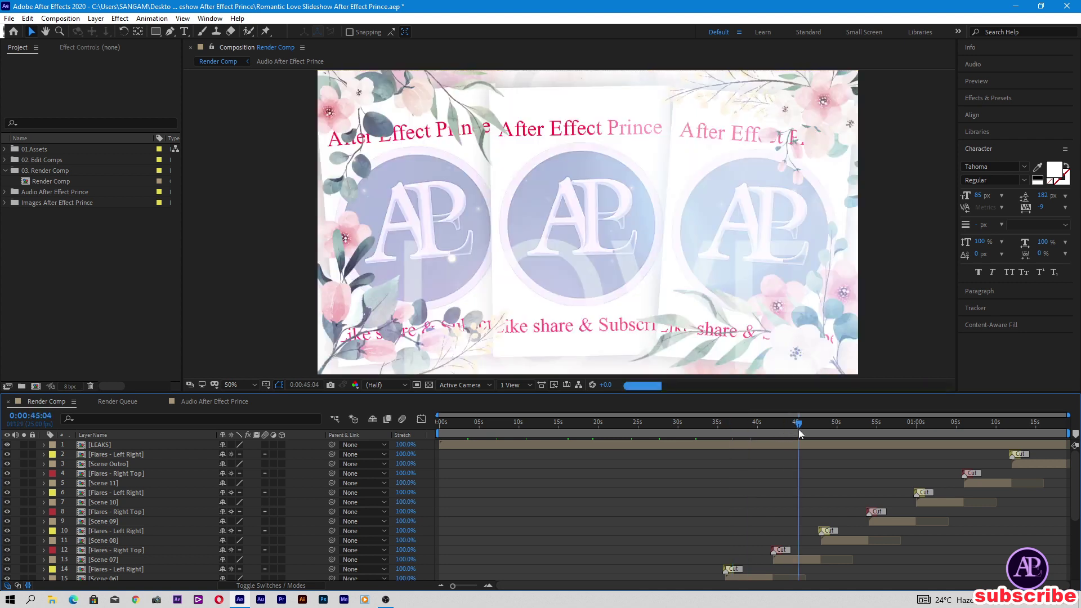
pyautogui.click(836, 431)
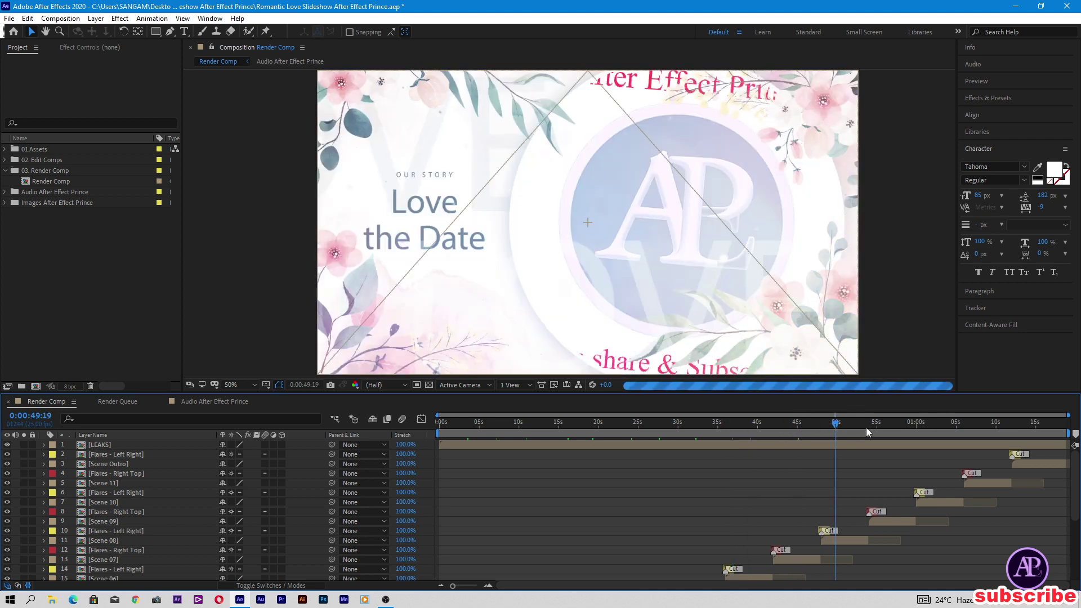
pyautogui.click(891, 431)
pyautogui.click(921, 426)
pyautogui.click(943, 429)
pyautogui.click(992, 435)
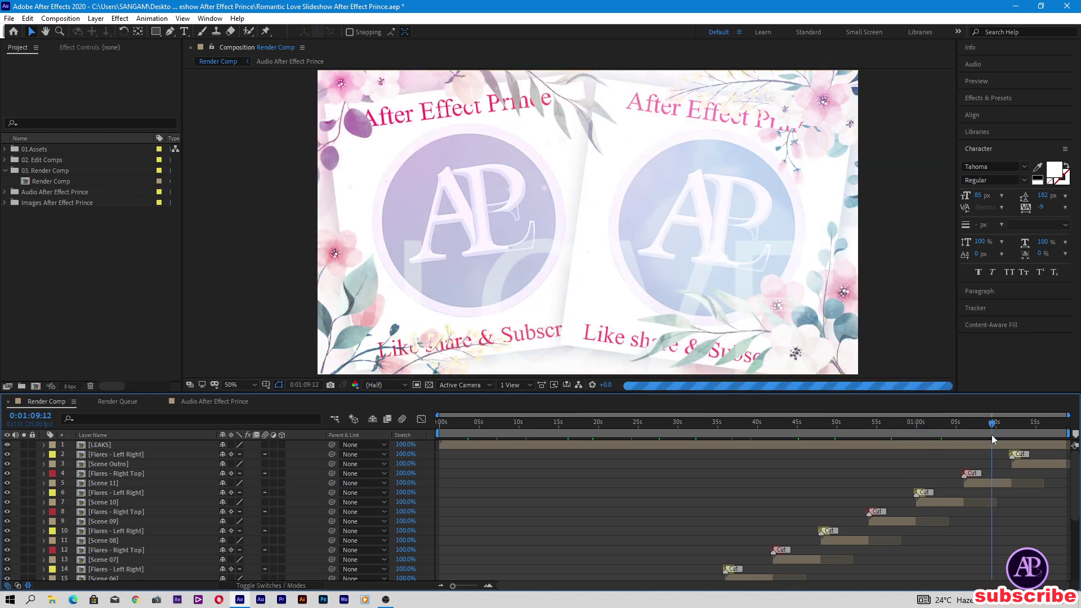
pyautogui.click(1039, 424)
pyautogui.click(1055, 430)
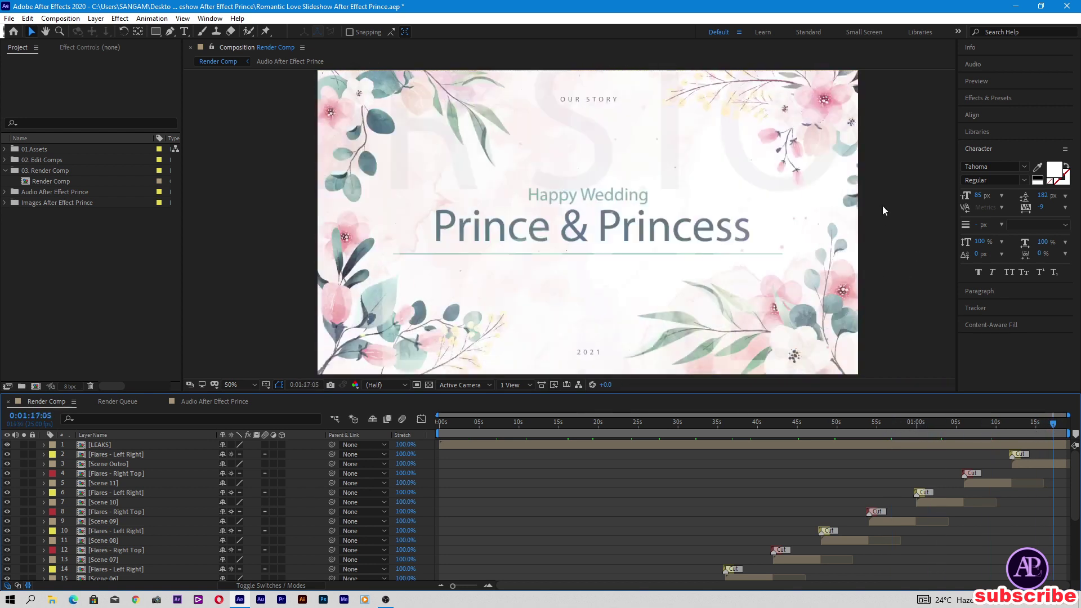
# Open placeholder images 01 to 05 from the project's placeholder folder in Photoshop and bring image 01 to the front
pyautogui.click(1018, 6)
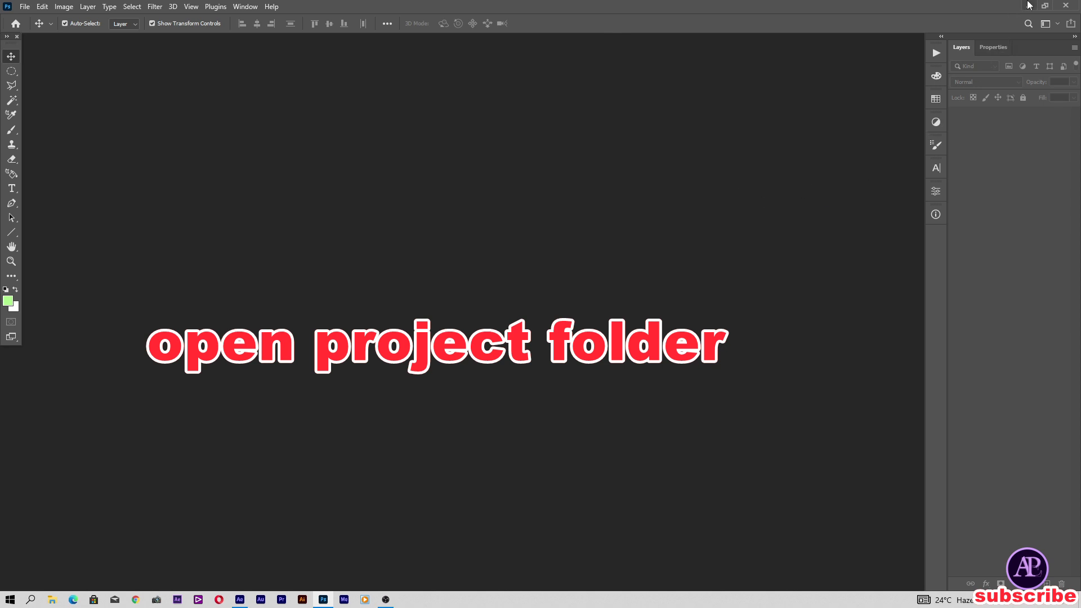
pyautogui.click(1029, 6)
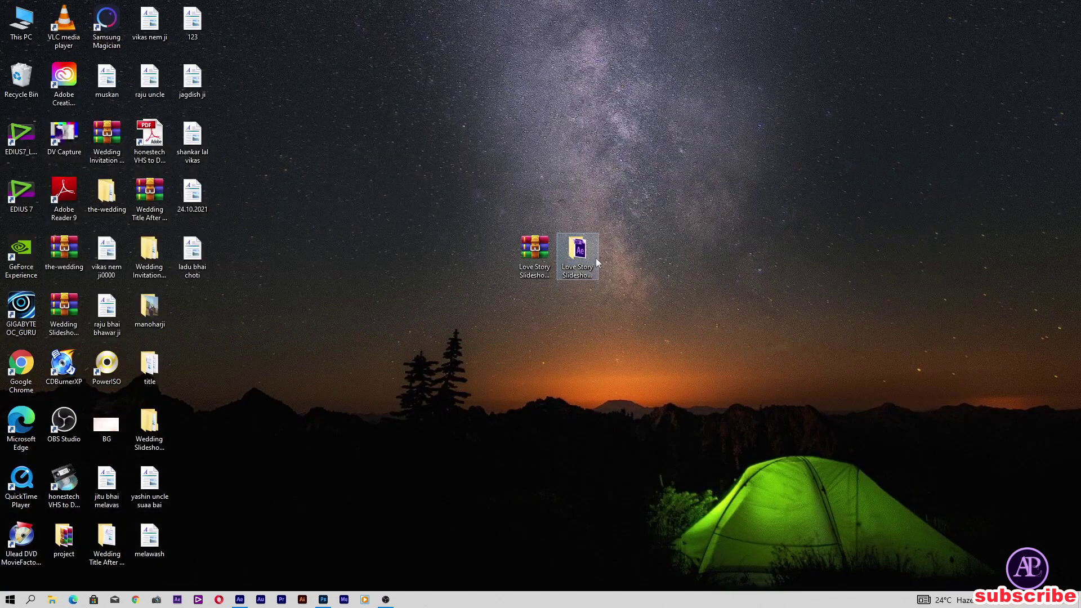
pyautogui.doubleClick(594, 258)
pyautogui.doubleClick(205, 141)
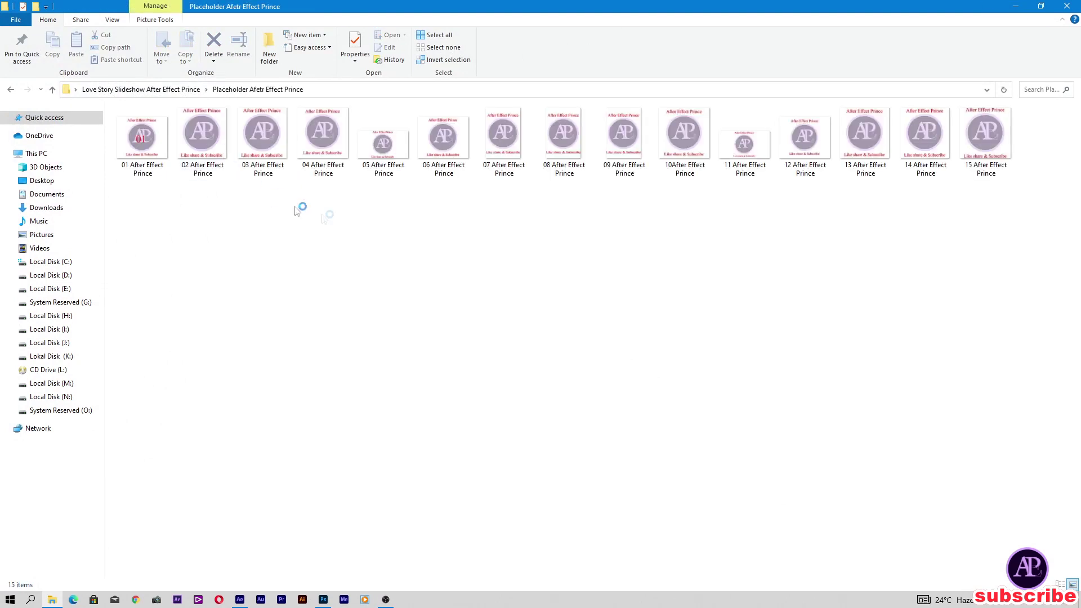
pyautogui.moveTo(394, 197); pyautogui.dragTo(209, 157)
pyautogui.moveTo(157, 124); pyautogui.dragTo(343, 419)
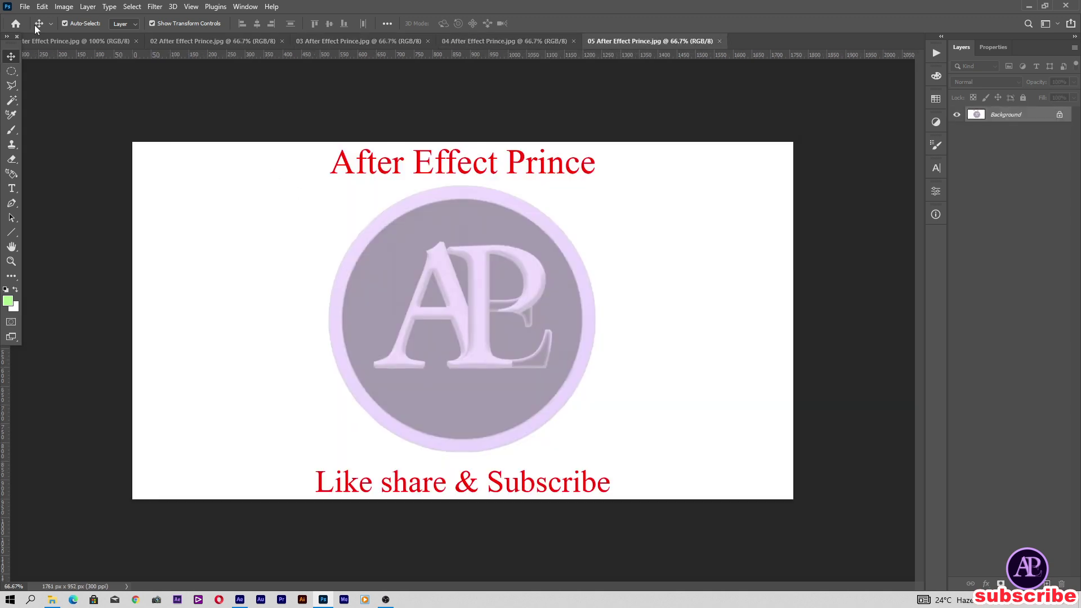
pyautogui.click(45, 41)
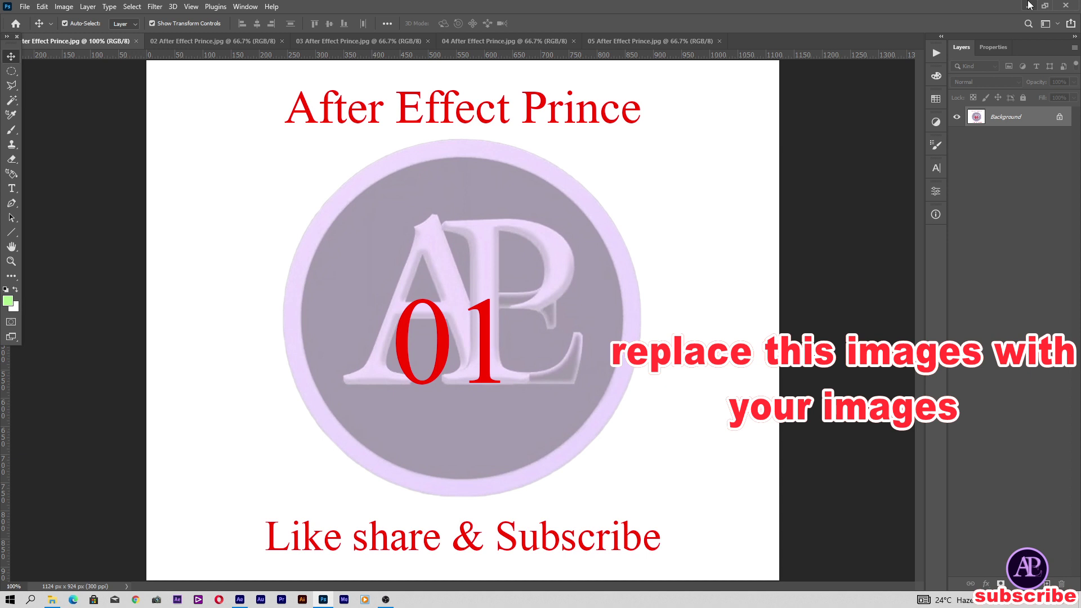
# Place the green garden wedding couple photo from the cople images folder in E:\prince into the 01 placeholder document
pyautogui.click(1028, 6)
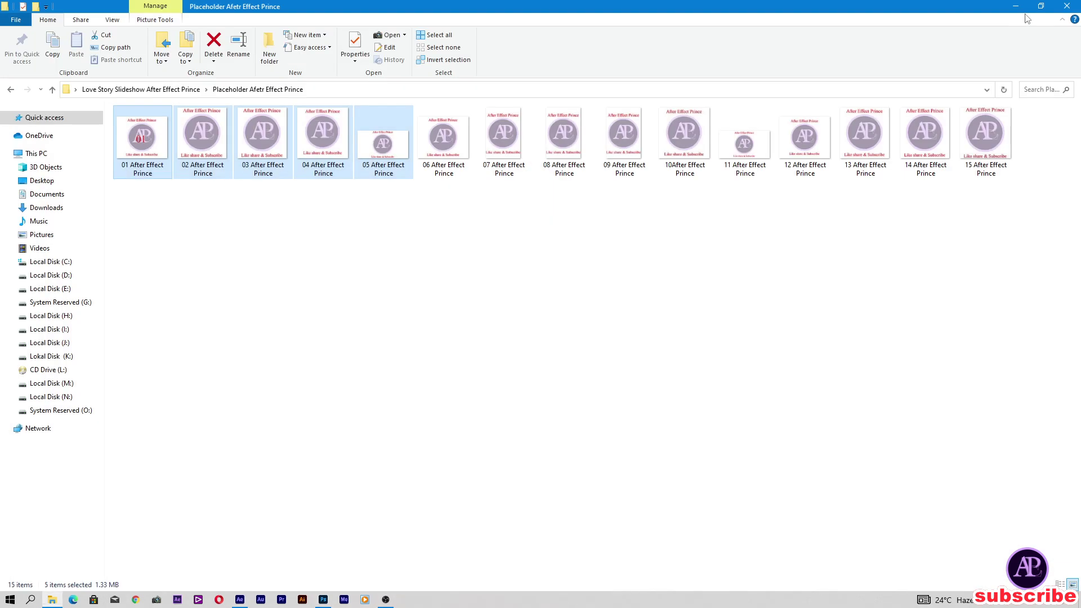
pyautogui.click(1020, 5)
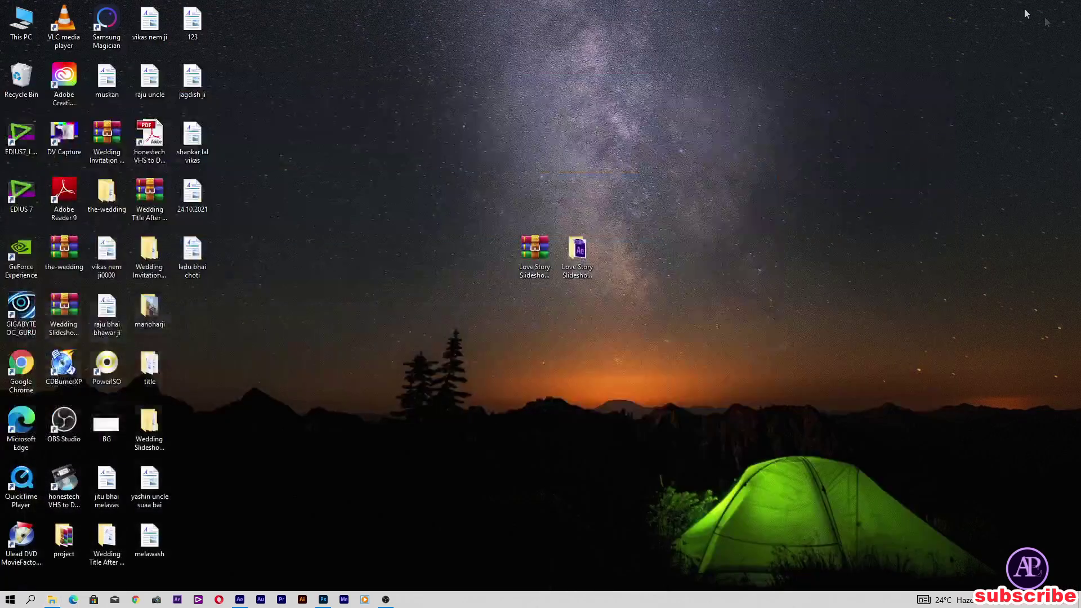
pyautogui.doubleClick(17, 23)
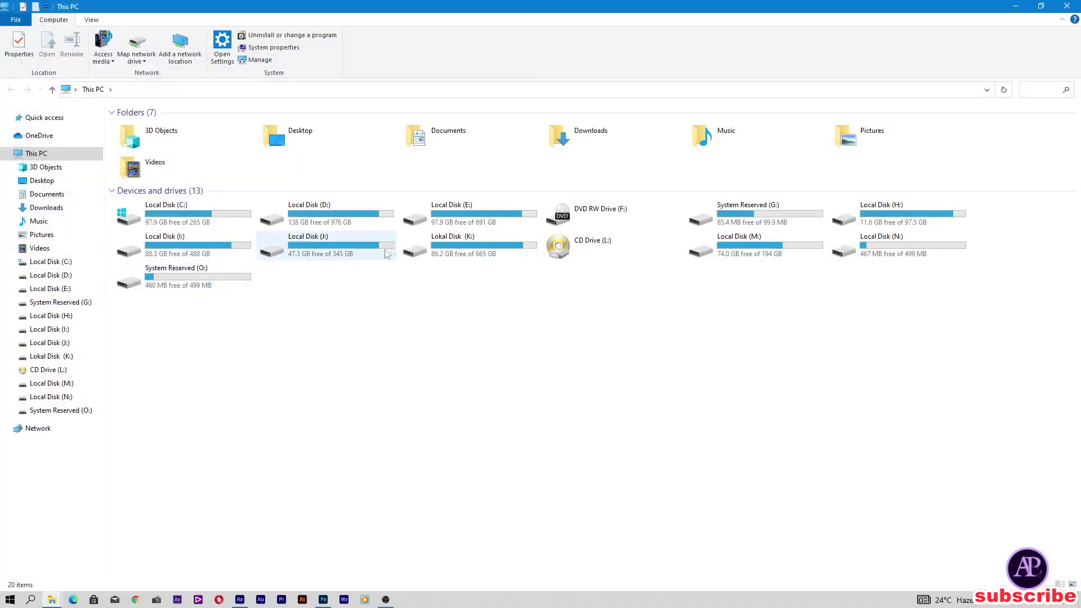
pyautogui.doubleClick(462, 220)
pyautogui.doubleClick(917, 148)
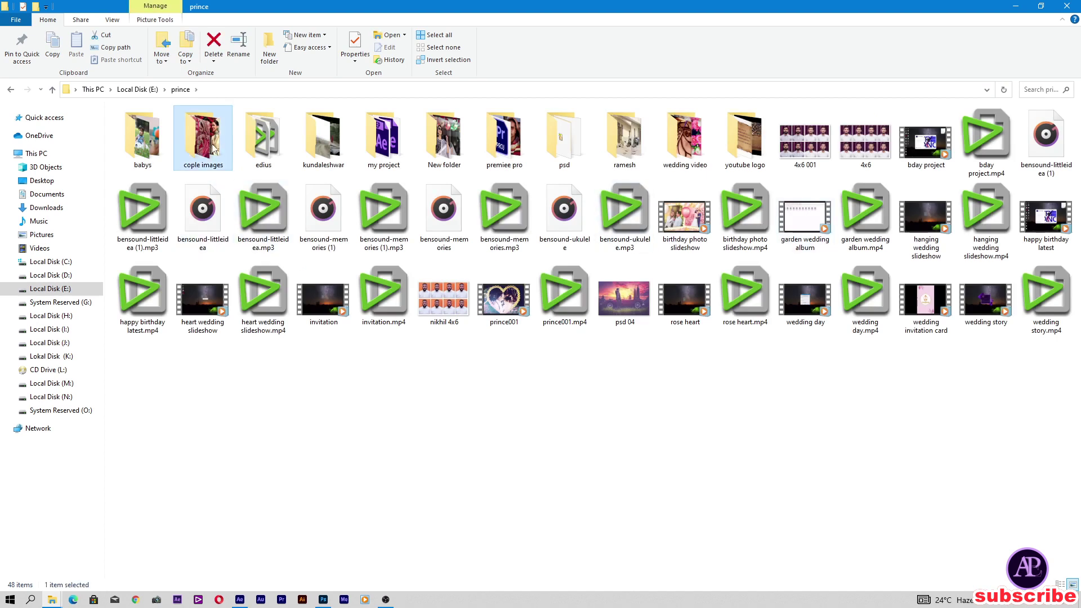
pyautogui.doubleClick(203, 138)
pyautogui.moveTo(986, 234); pyautogui.dragTo(375, 457)
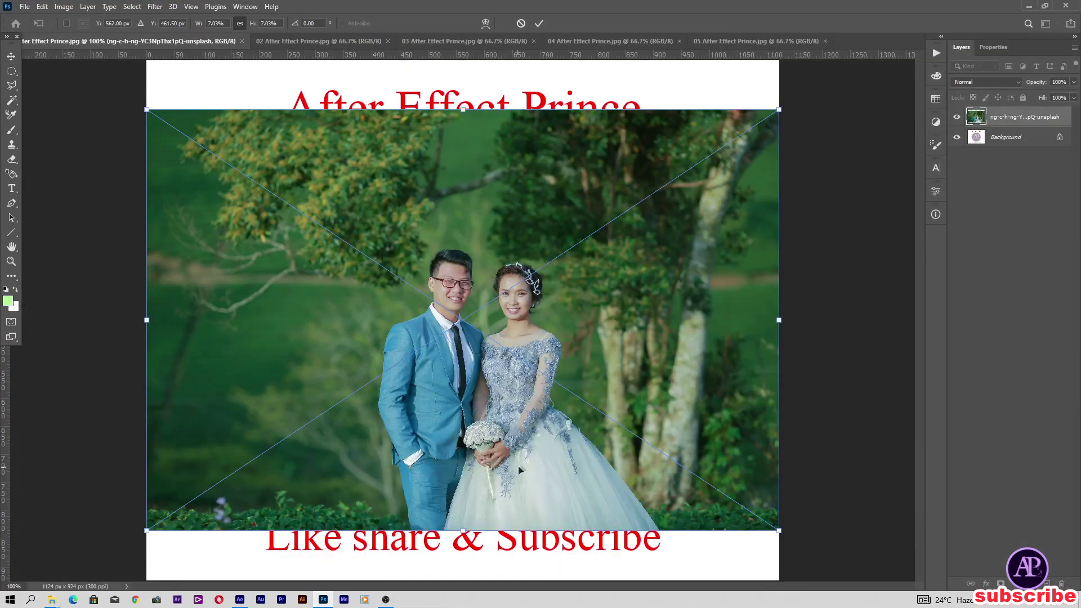
# Enlarge and position the placed couple photo so it covers the whole 01 placeholder canvas, and flatten the image
pyautogui.scroll(-3, 520, 471)
pyautogui.moveTo(644, 440); pyautogui.dragTo(694, 474)
pyautogui.moveTo(660, 408); pyautogui.dragTo(647, 400)
pyautogui.press('Return')
pyautogui.hotkey('ctrl', '0')
pyautogui.hotkey('alt', 'l')
pyautogui.press('f')
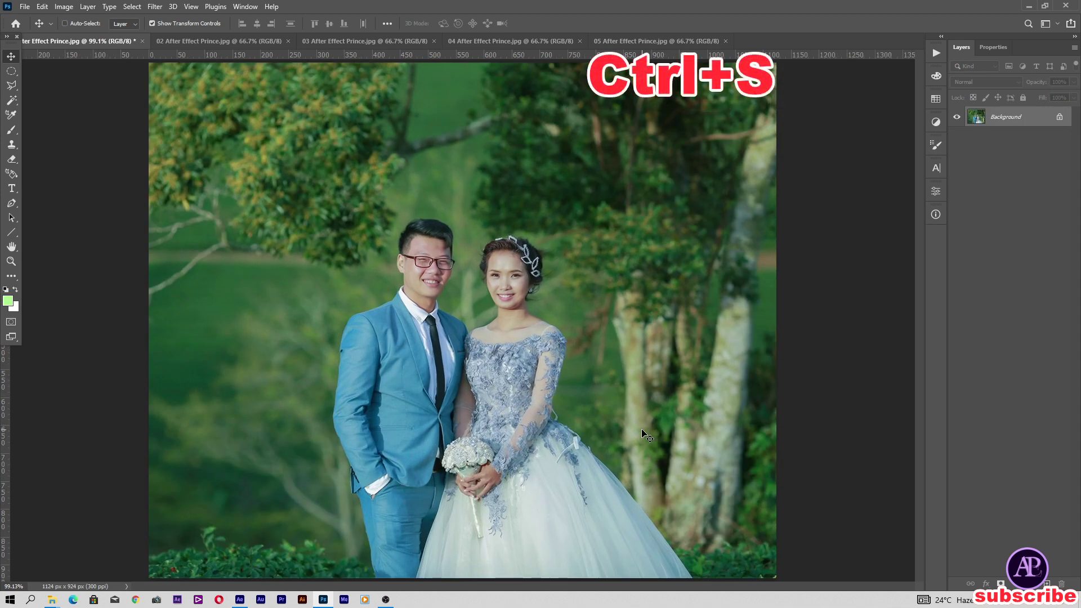
# Save and close the 01 placeholder image, and switch to the 02 placeholder image
pyautogui.hotkey('ctrl', 's')
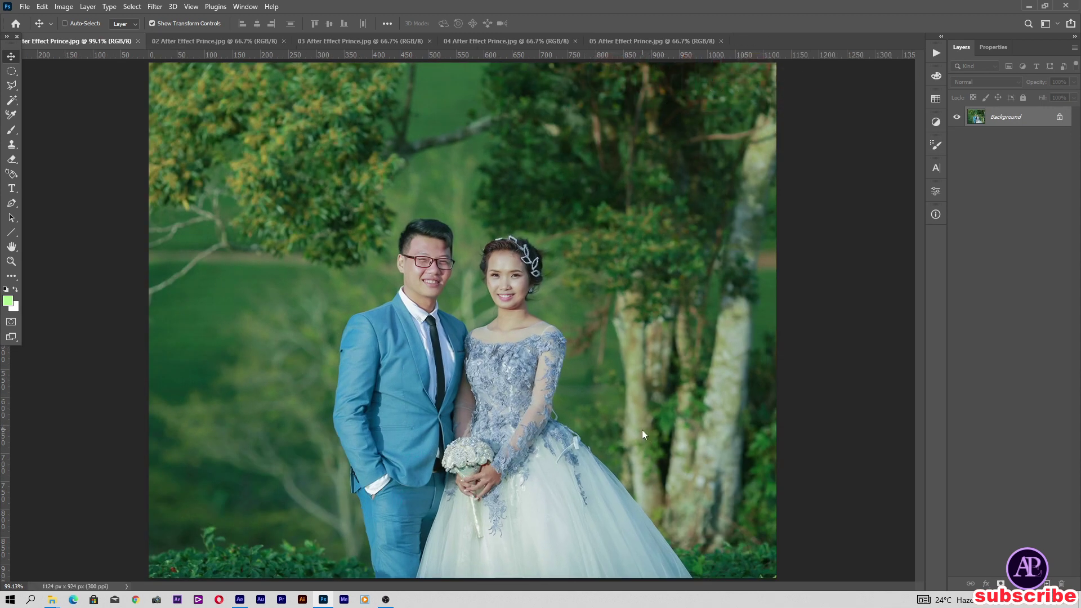
pyautogui.hotkey('ctrl', 'w')
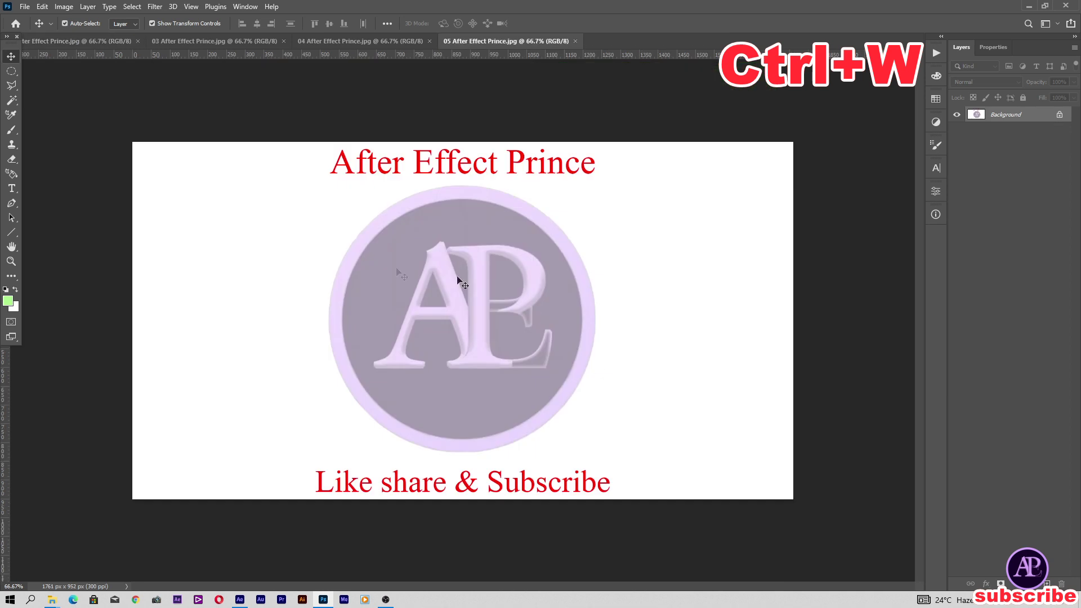
pyautogui.hotkey('ctrl', 'Tab')
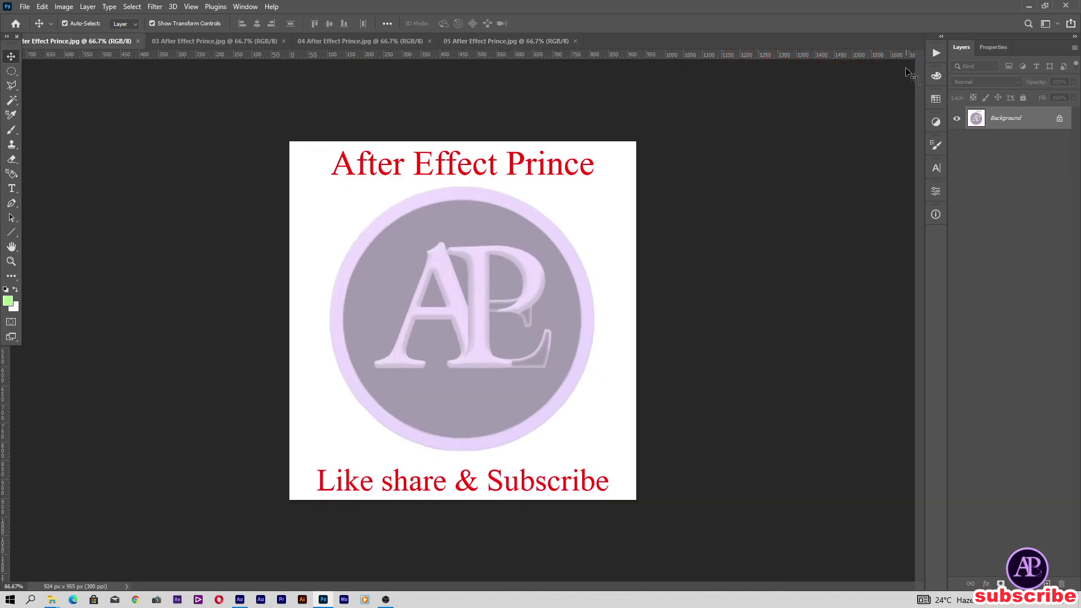
# Place the night photo of the couple under string lights from the cople images folder into the 02 placeholder document
pyautogui.click(1028, 6)
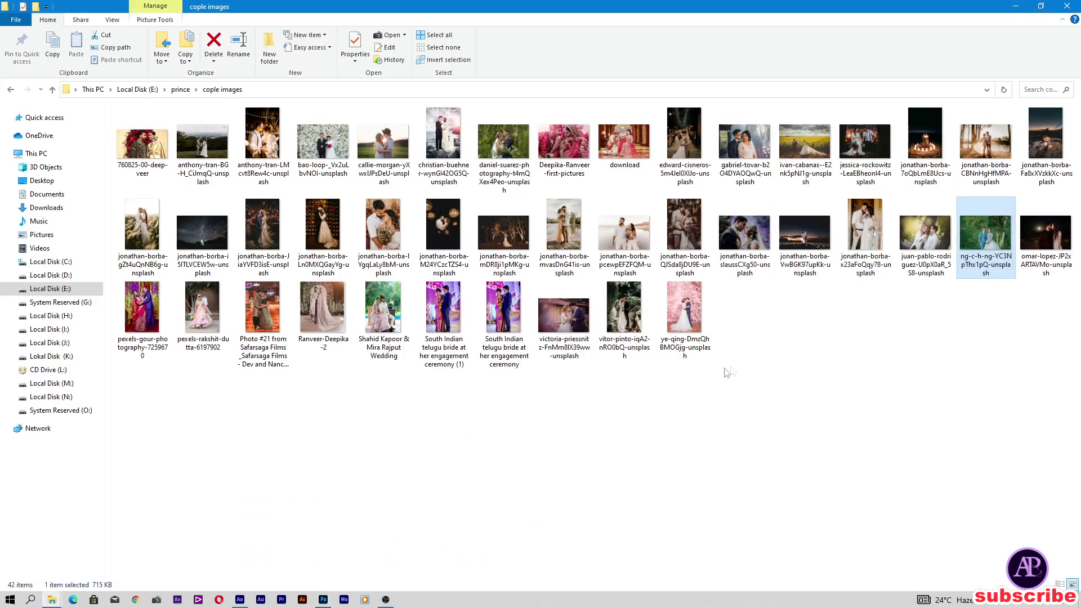
pyautogui.click(701, 358)
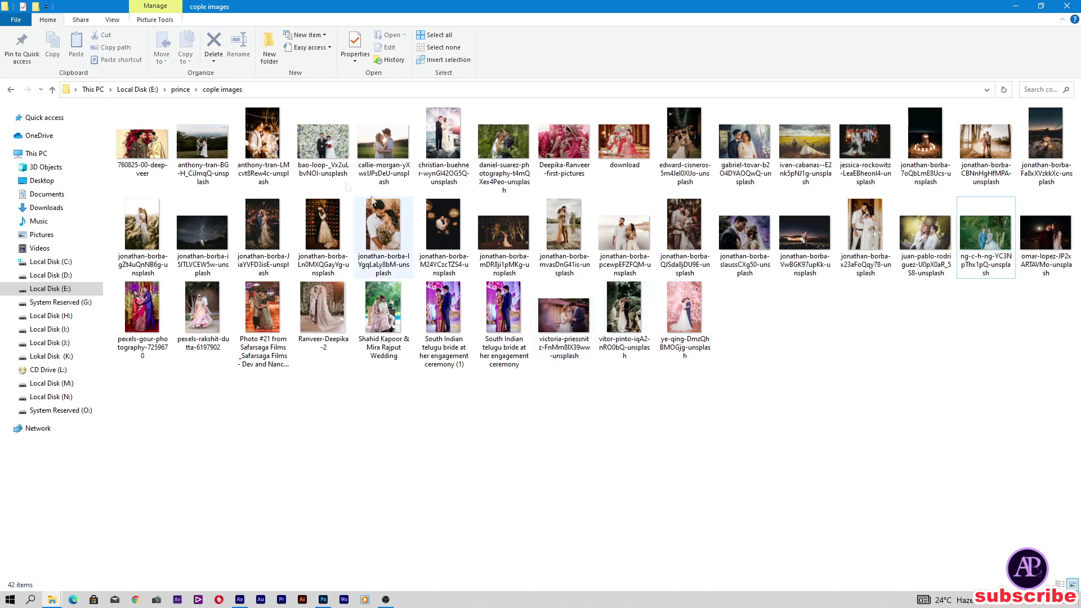
pyautogui.moveTo(323, 149); pyautogui.dragTo(324, 599)
pyautogui.click(51, 600)
pyautogui.click(189, 550)
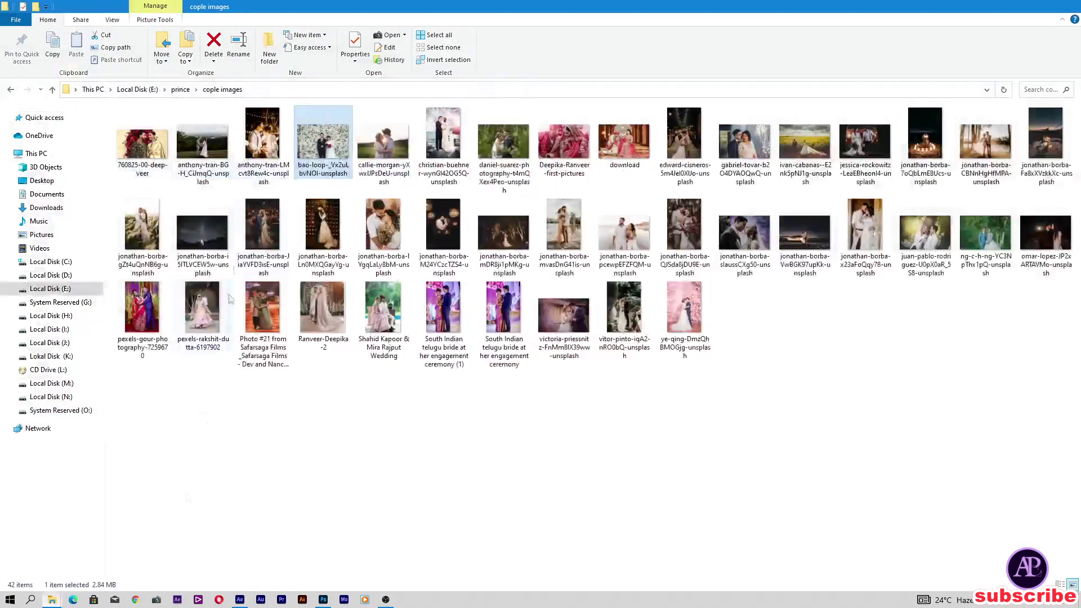
pyautogui.moveTo(263, 145); pyautogui.dragTo(417, 433)
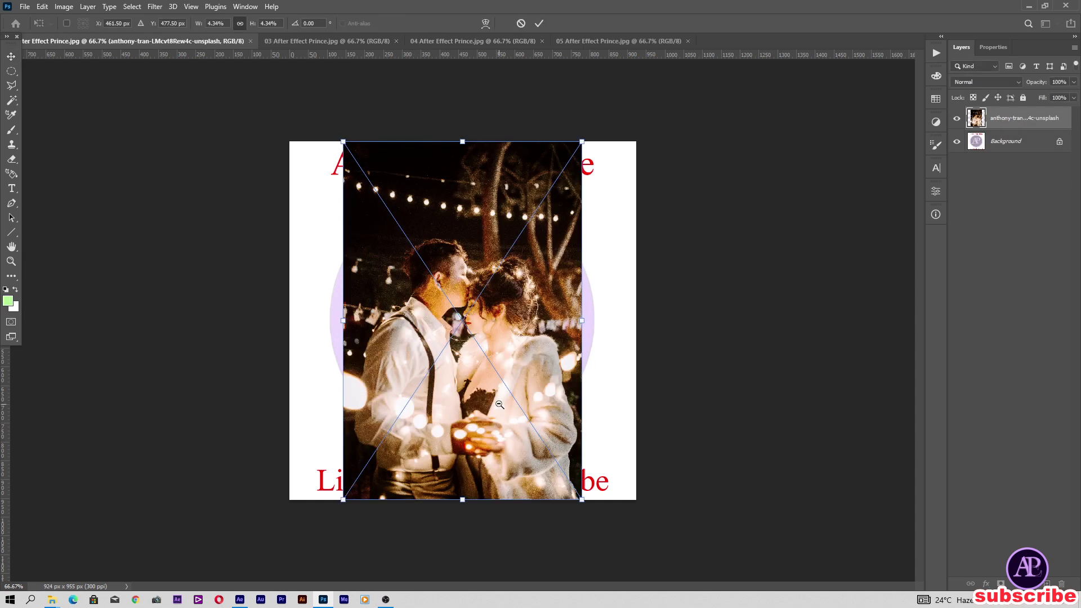
# Enlarge and position the string-lights couple photo so it covers the whole 02 placeholder canvas, and flatten the image
pyautogui.moveTo(573, 489); pyautogui.dragTo(629, 571)
pyautogui.moveTo(538, 368); pyautogui.dragTo(535, 377)
pyautogui.press('Return')
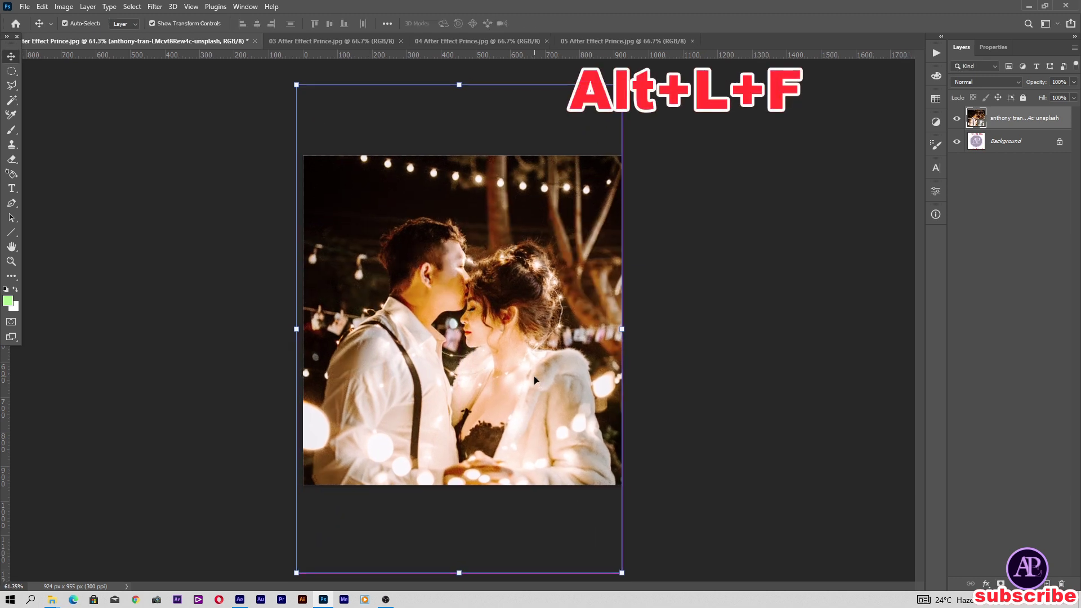
pyautogui.hotkey('alt', 'l')
pyautogui.press('f')
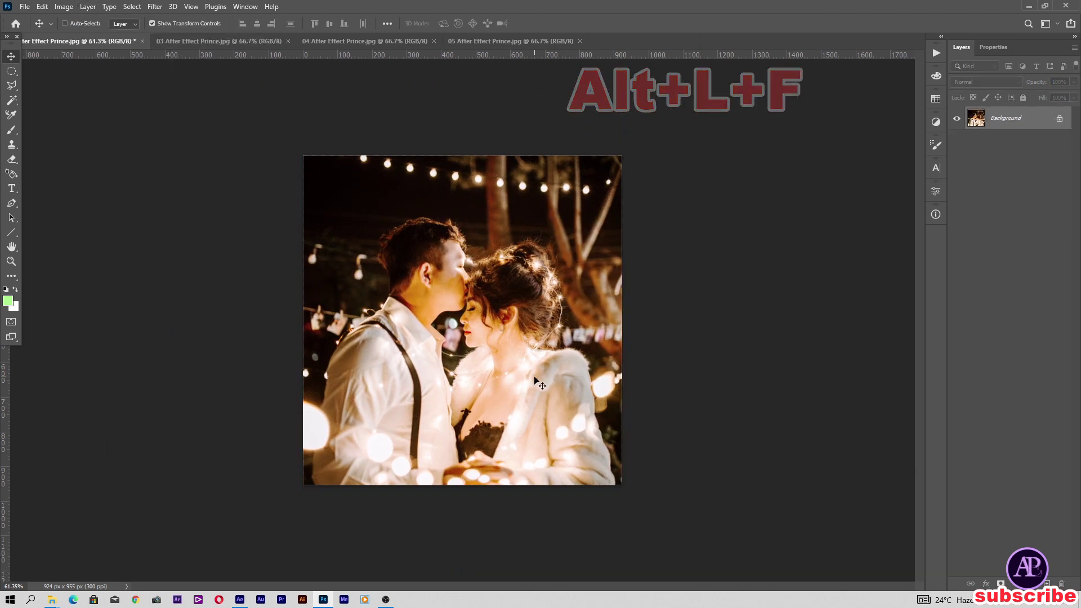
# Save and close the 02 placeholder image, and move on to the remaining open placeholder images
pyautogui.hotkey('ctrl', '0')
pyautogui.hotkey('ctrl', 's')
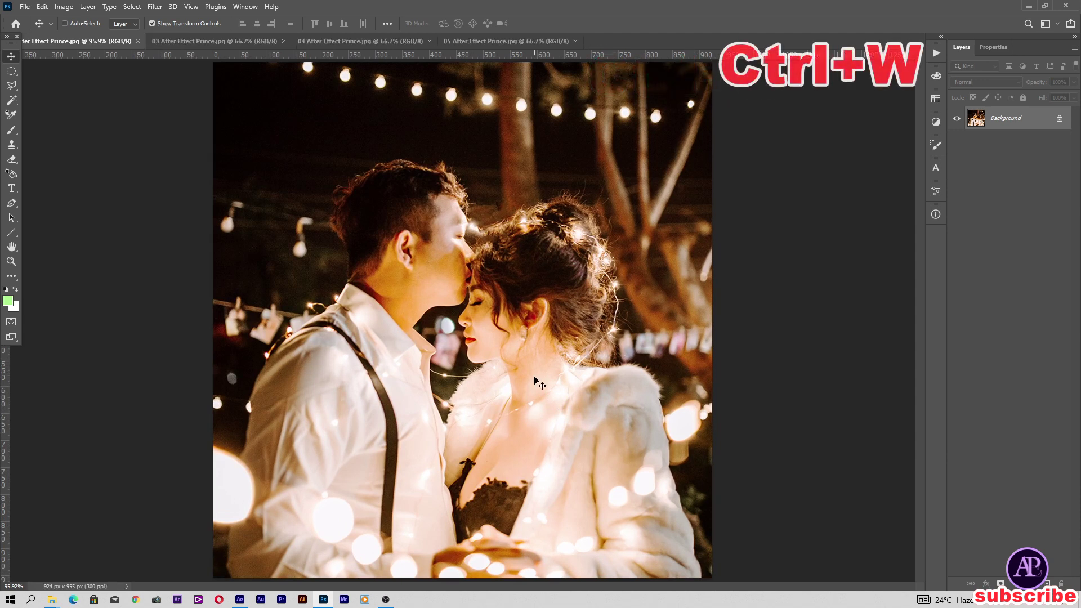
pyautogui.hotkey('ctrl', 'w')
pyautogui.hotkey('ctrl', 'Tab')
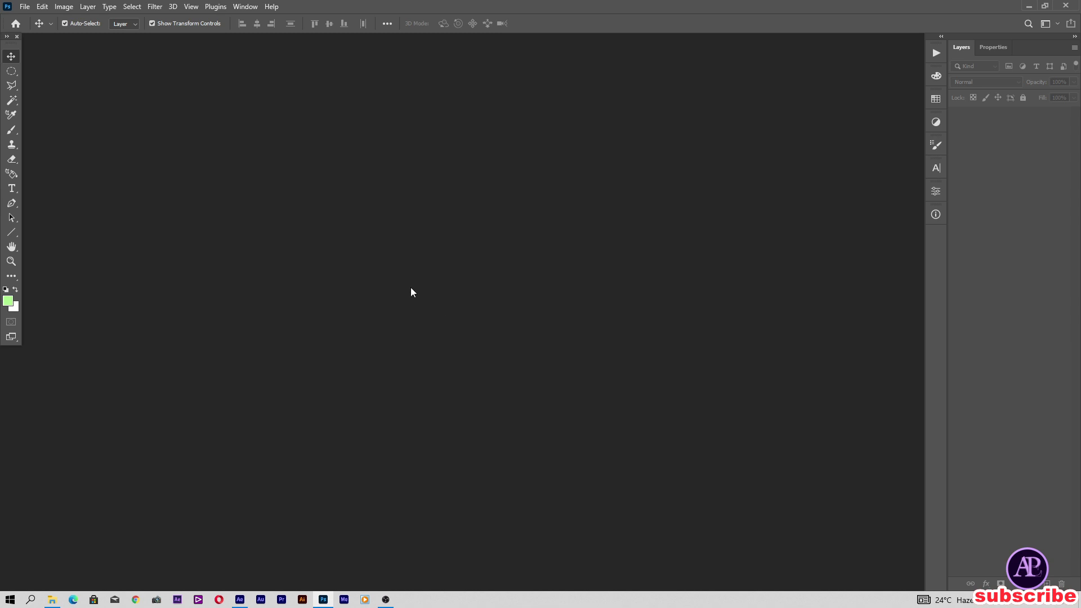
# Switch to After Effects, open the Romantic Love Slideshow After Effect Prince project again, and accept the substitution of its missing fonts
pyautogui.click(1027, 5)
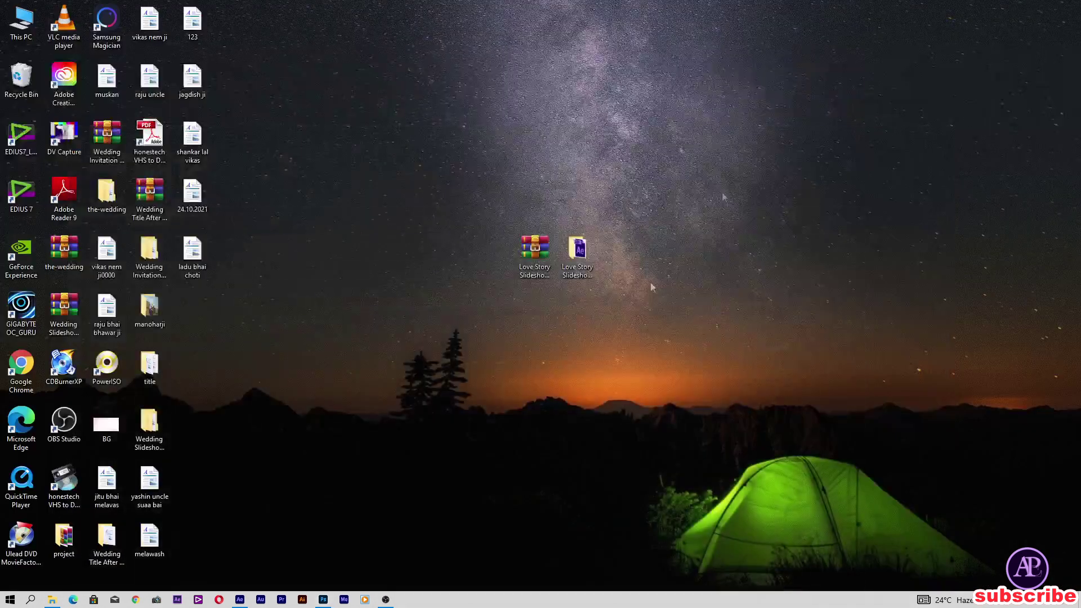
pyautogui.click(242, 600)
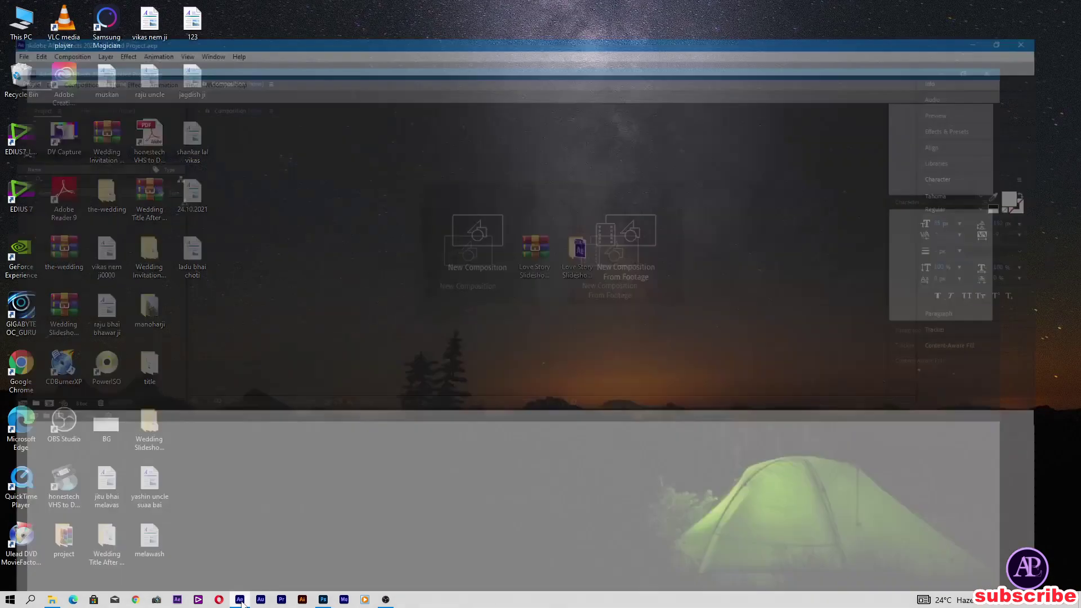
pyautogui.click(9, 18)
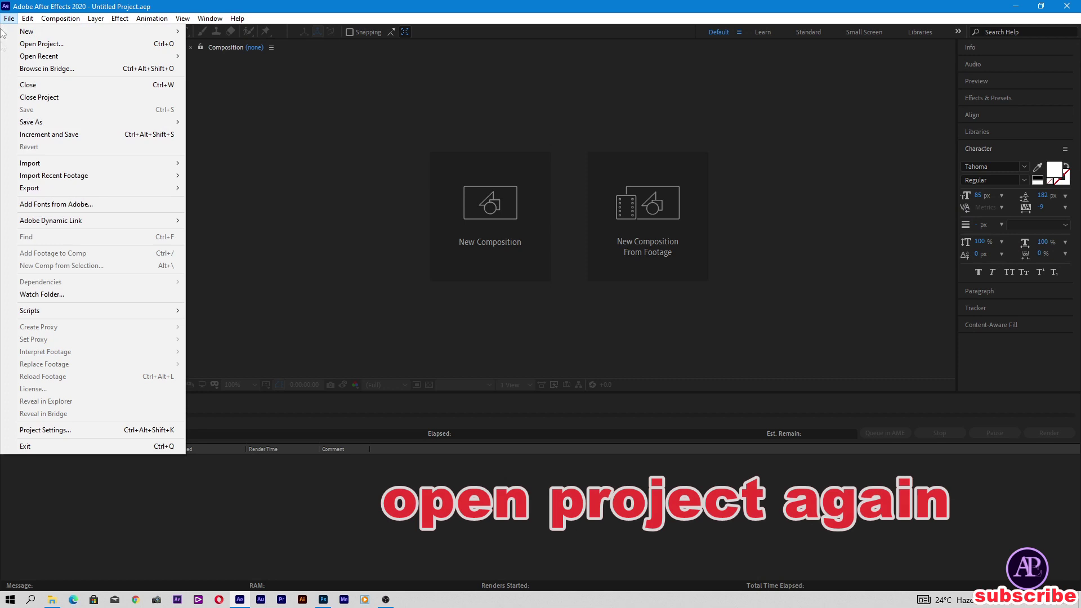
pyautogui.click(75, 44)
pyautogui.click(214, 129)
pyautogui.click(441, 306)
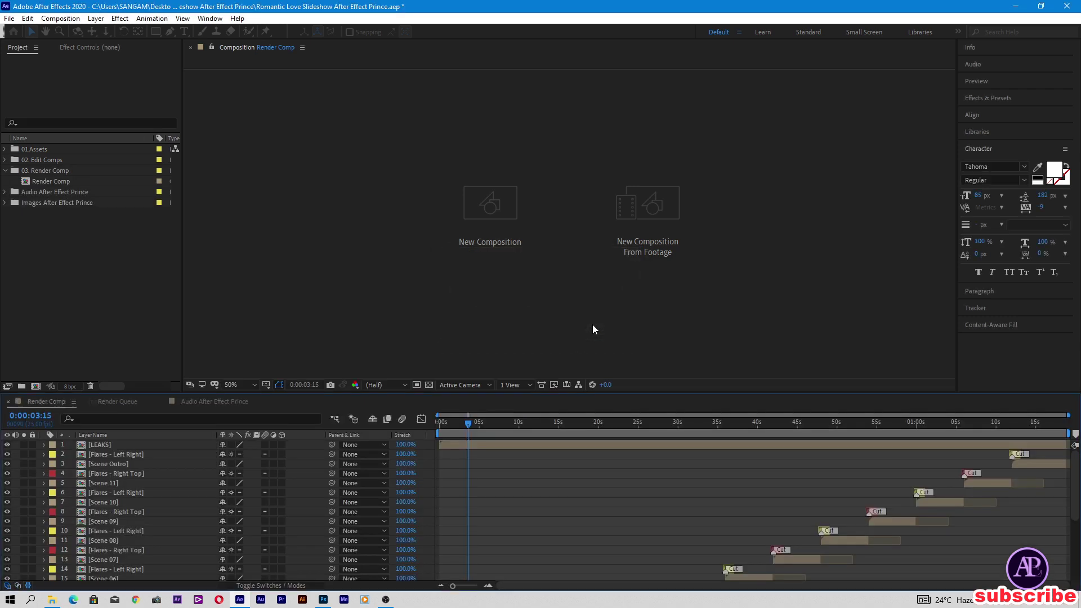
pyautogui.click(632, 325)
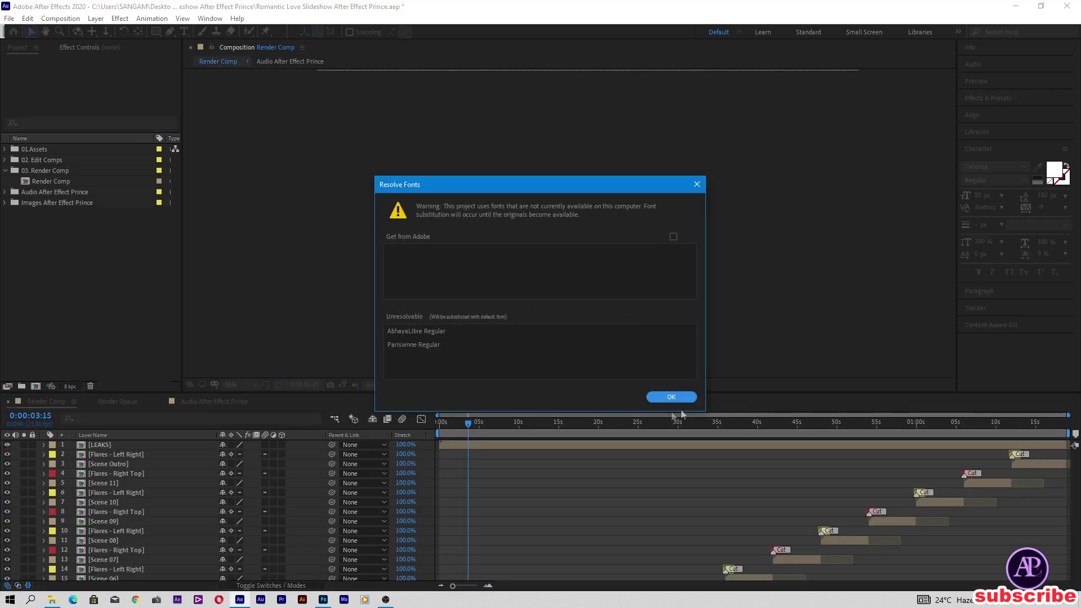
pyautogui.click(669, 395)
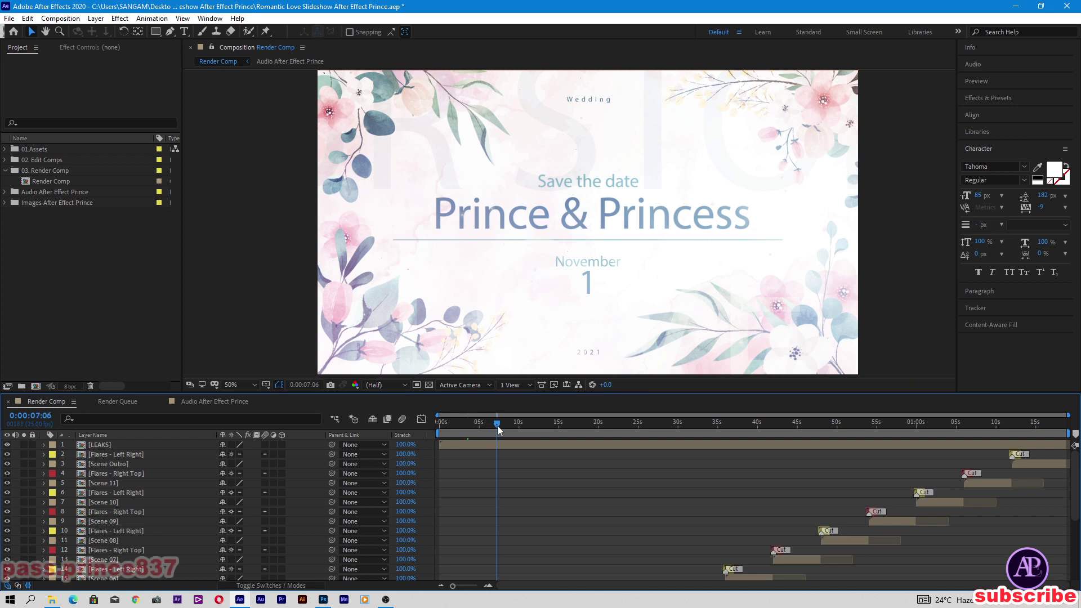
# Scrub through the Render Comp timeline from 0:00:11:01 to 0:01:16:03 to check the replaced photos in every scene
pyautogui.click(527, 424)
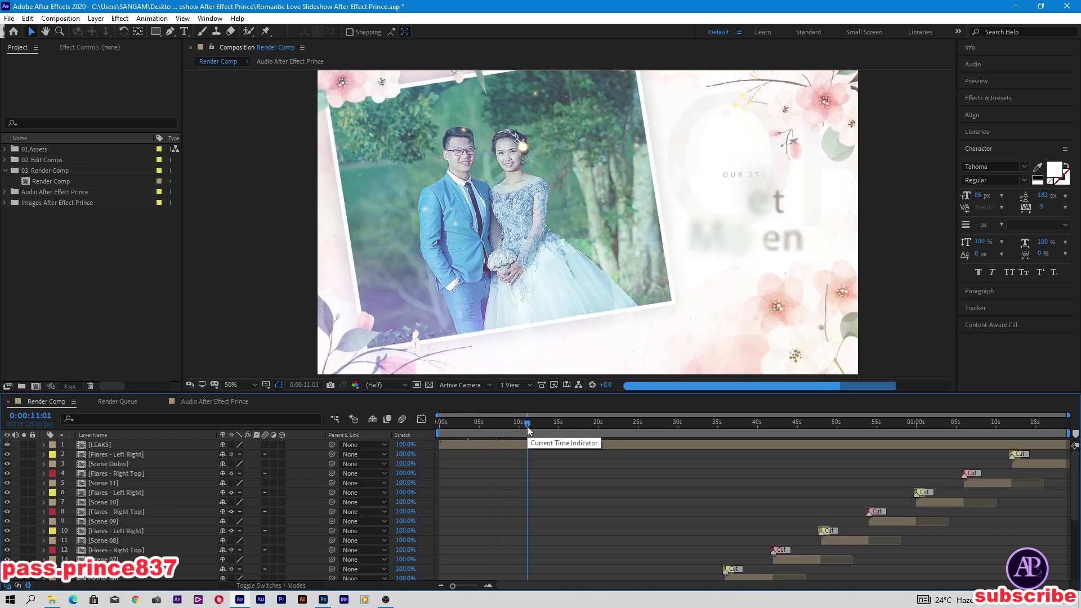
pyautogui.moveTo(527, 427); pyautogui.dragTo(601, 428)
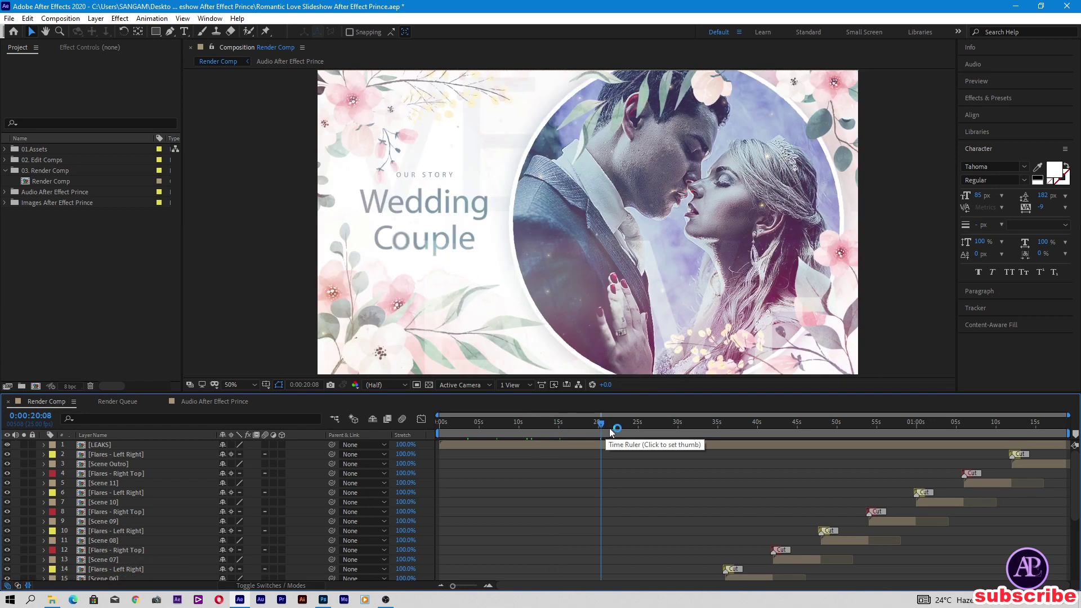
pyautogui.click(640, 427)
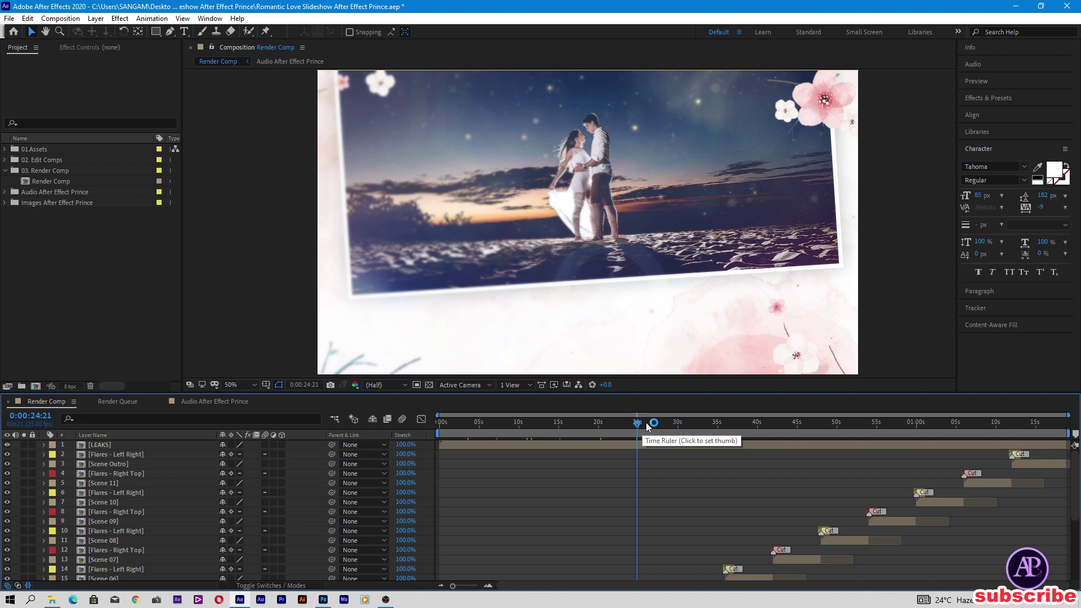
pyautogui.click(655, 427)
pyautogui.click(669, 427)
pyautogui.click(677, 427)
pyautogui.click(693, 426)
pyautogui.click(728, 426)
pyautogui.click(756, 427)
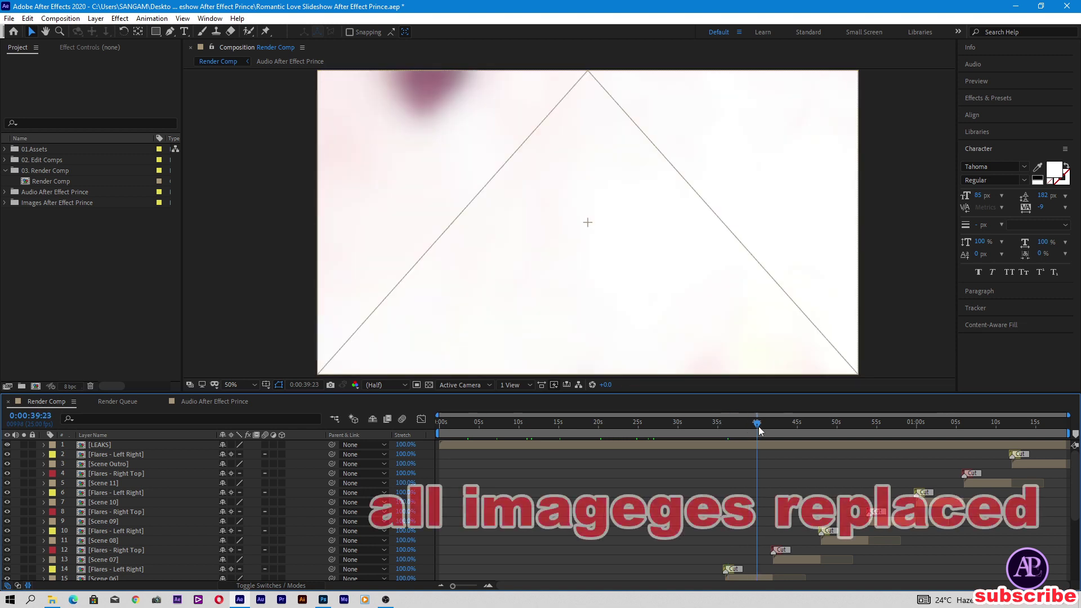
pyautogui.click(796, 431)
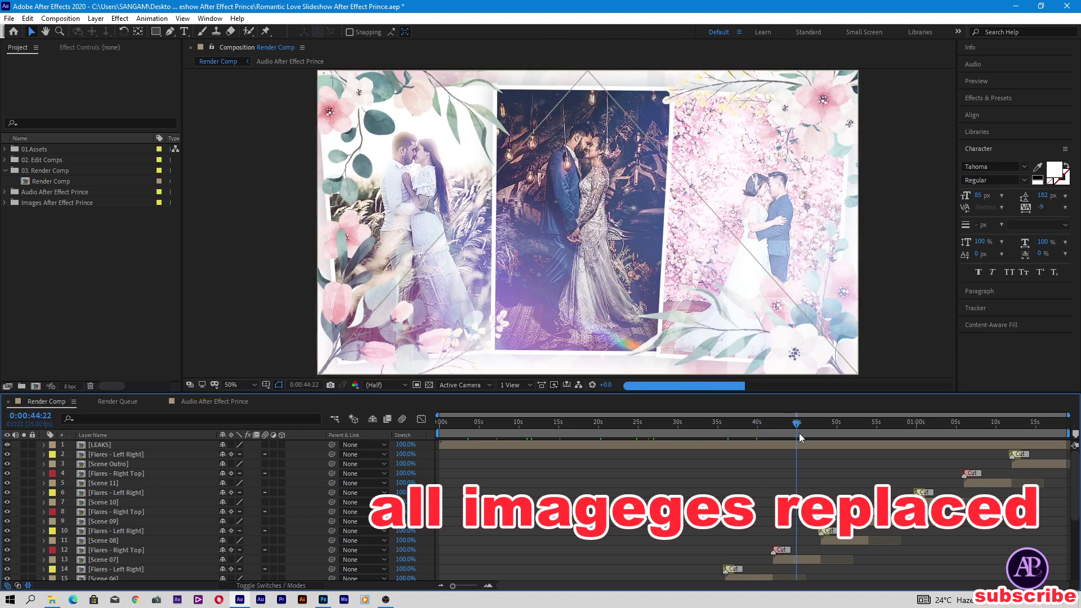
pyautogui.click(852, 434)
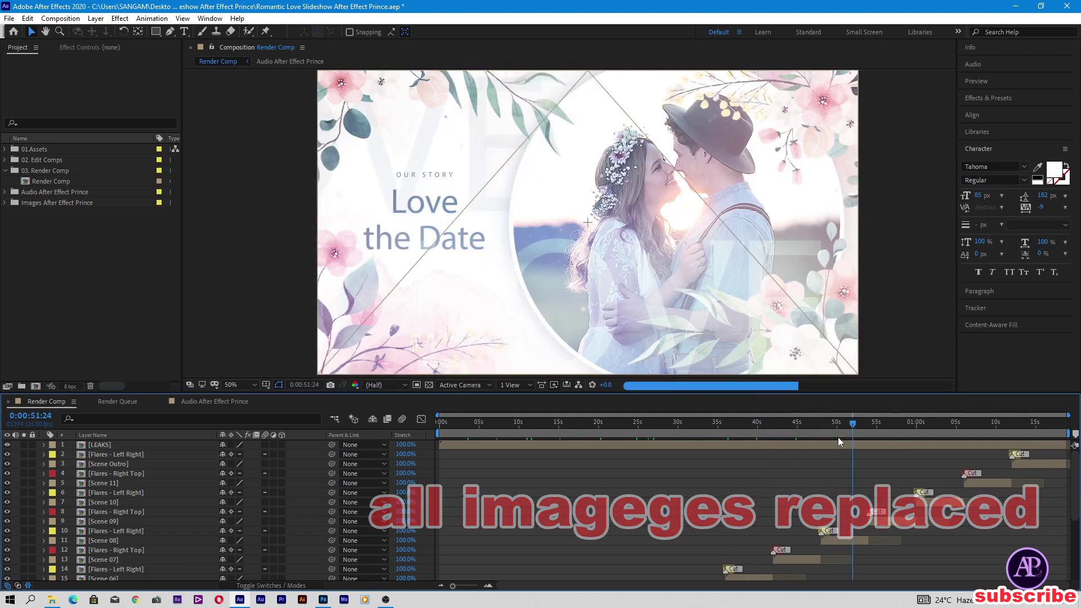
pyautogui.click(900, 434)
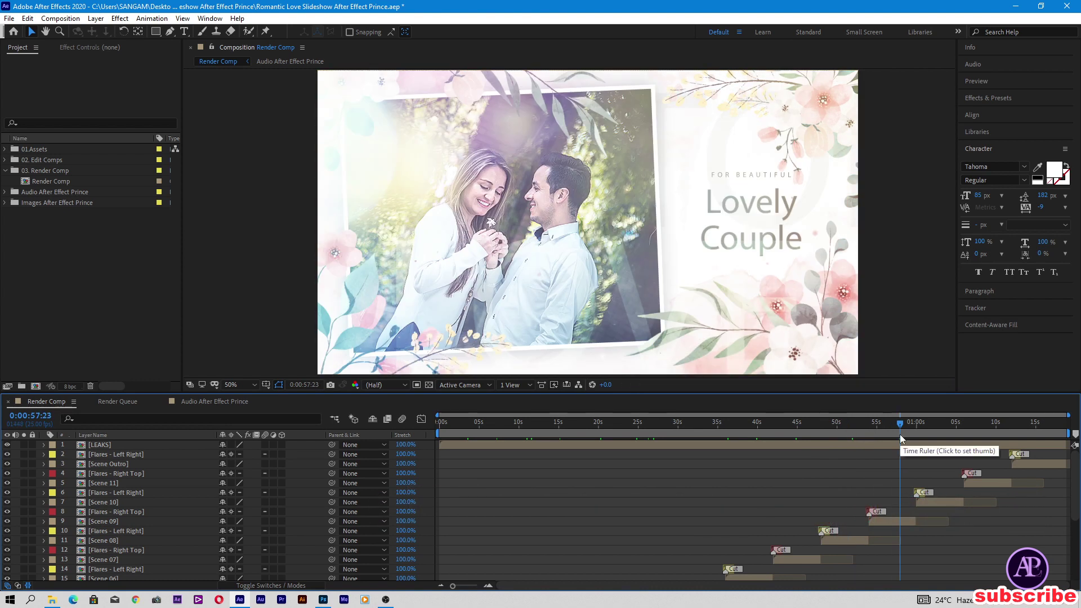
pyautogui.click(942, 431)
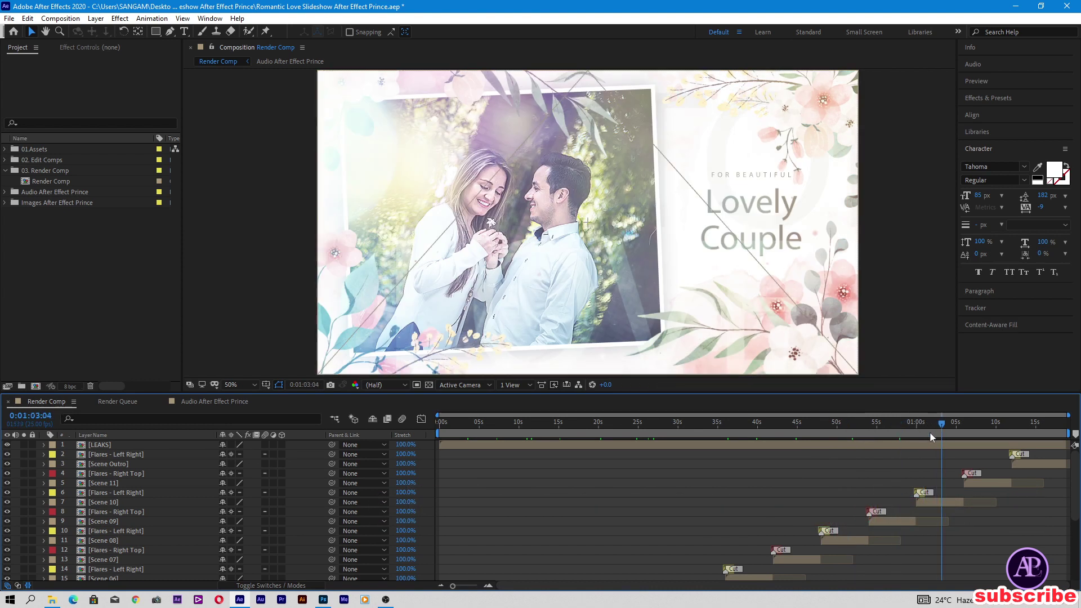
pyautogui.moveTo(980, 431); pyautogui.dragTo(1045, 430)
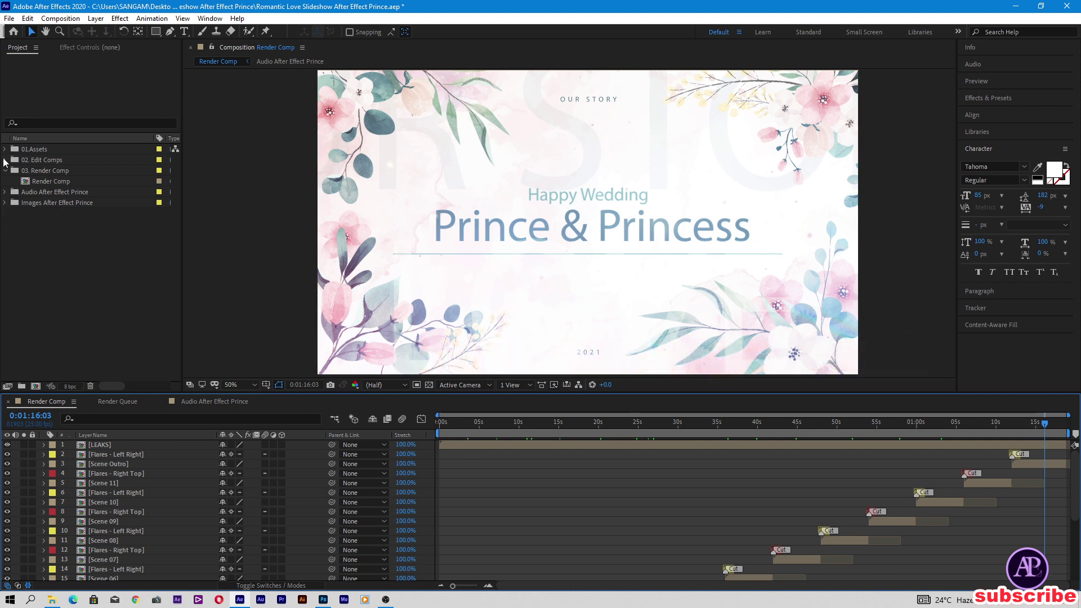
pyautogui.click(4, 204)
pyautogui.click(5, 203)
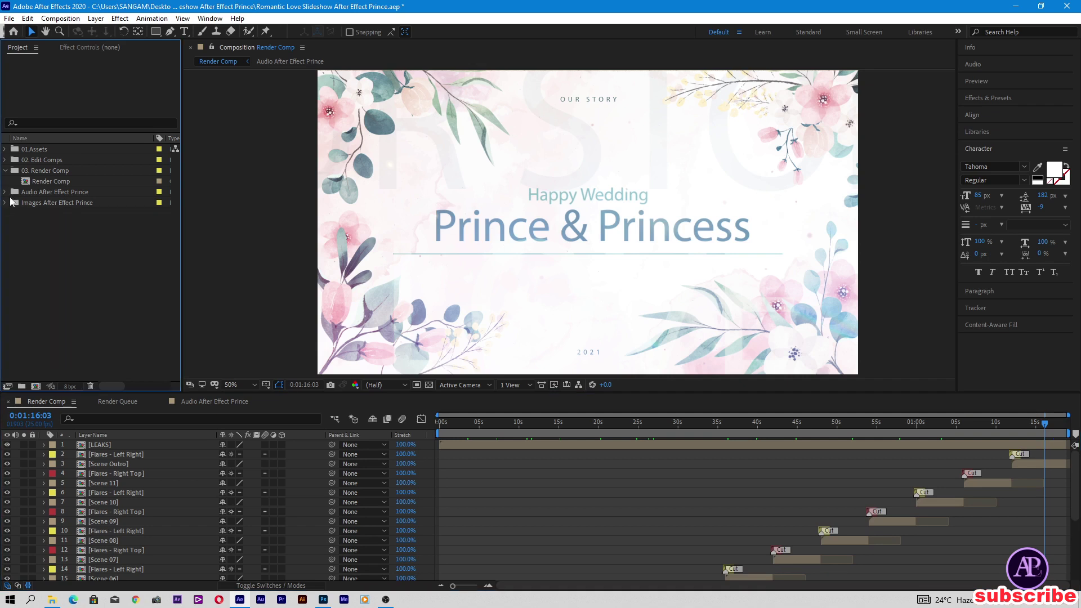
# Move the Render Comp time indicator to 0:00:02:10 and open the Scene Intro composition from its layer
pyautogui.click(478, 424)
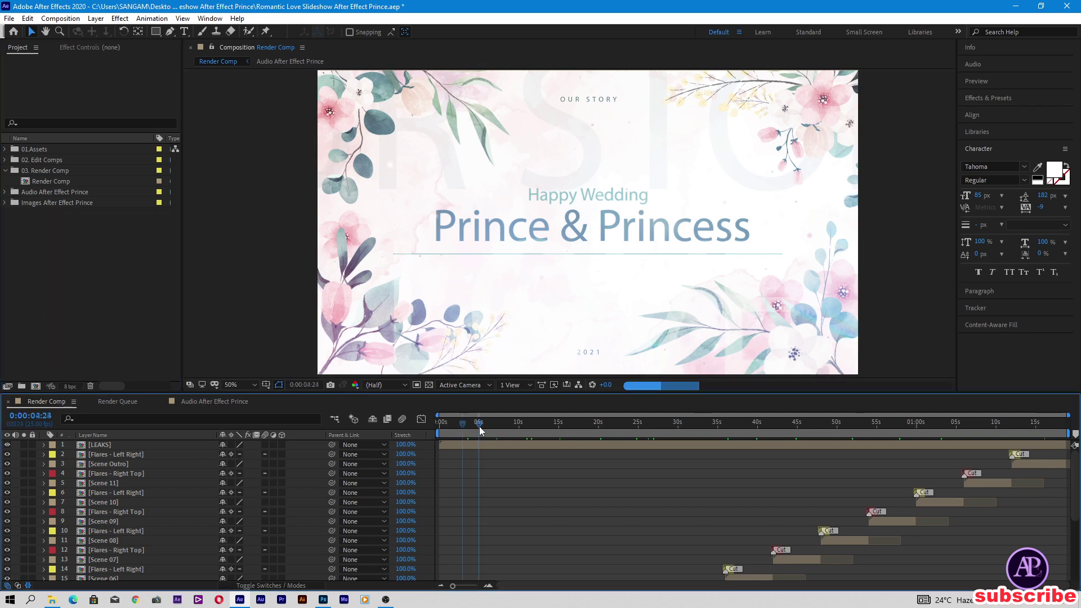
pyautogui.scroll(-4, 475, 454)
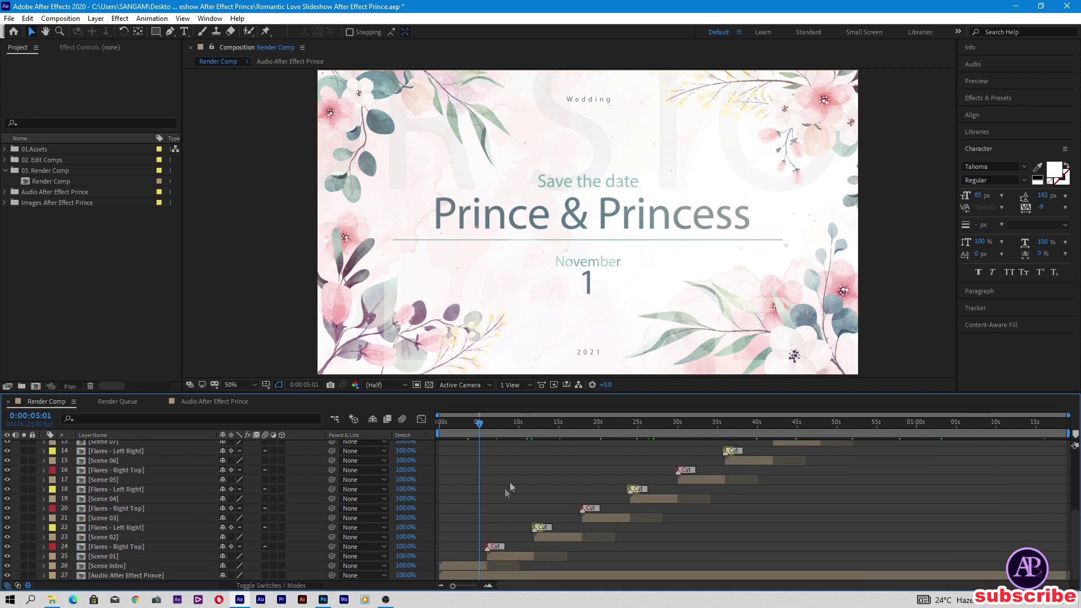
pyautogui.moveTo(469, 426); pyautogui.dragTo(458, 423)
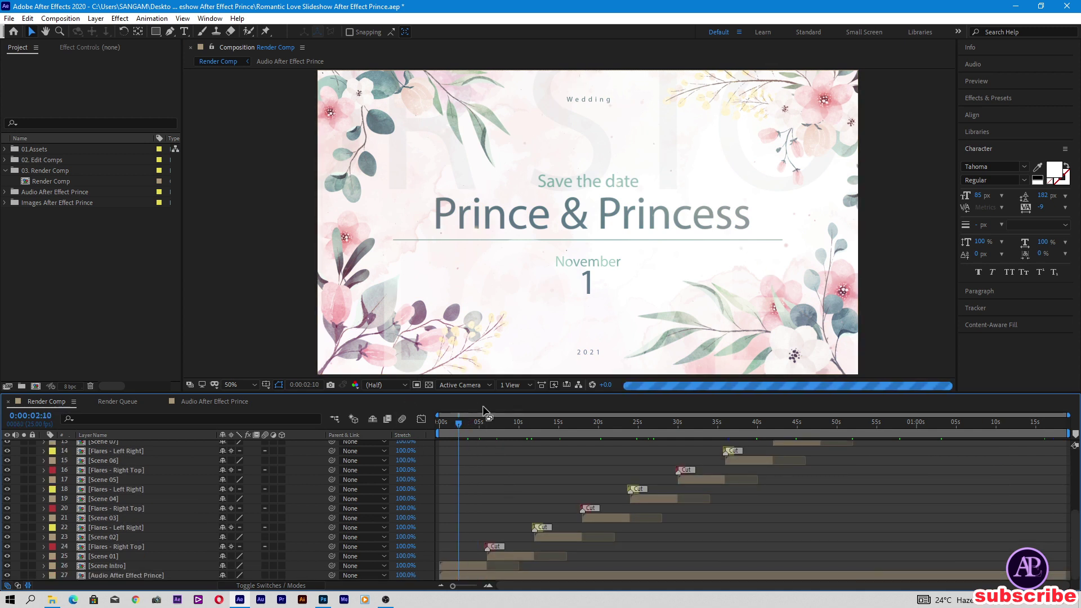
pyautogui.click(454, 566)
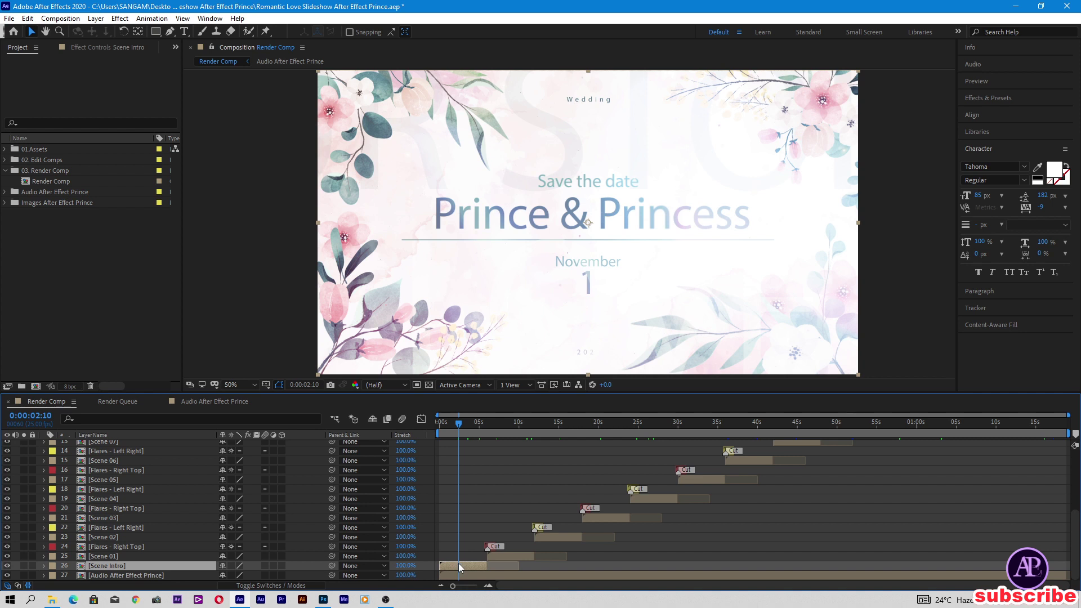
pyautogui.doubleClick(458, 566)
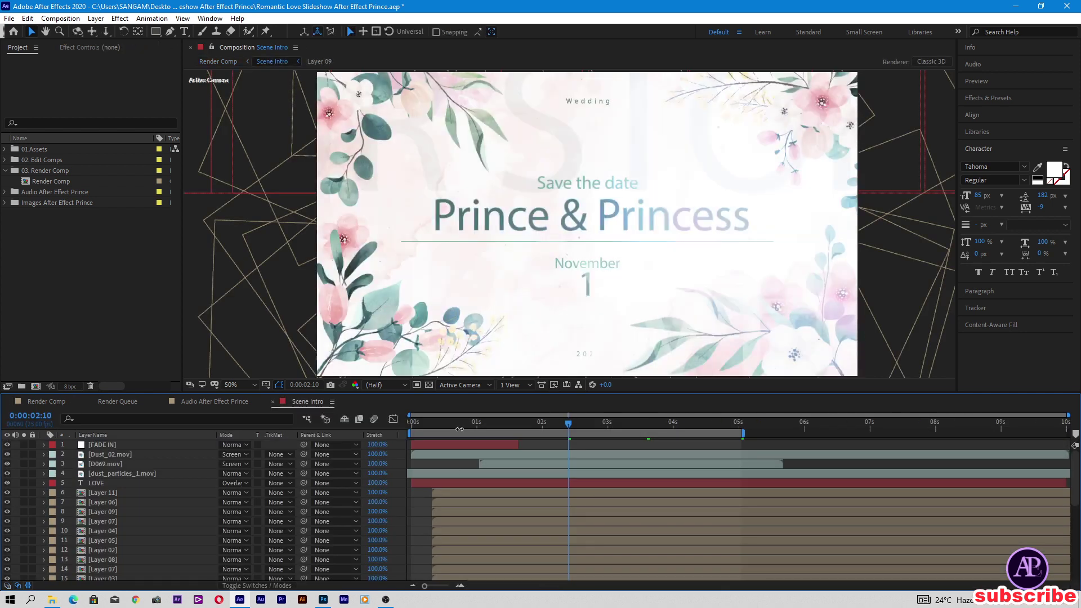
# Open the main title text layer of the Scene Intro composition for editing and retype its first name as Prince
pyautogui.scroll(-6, 461, 458)
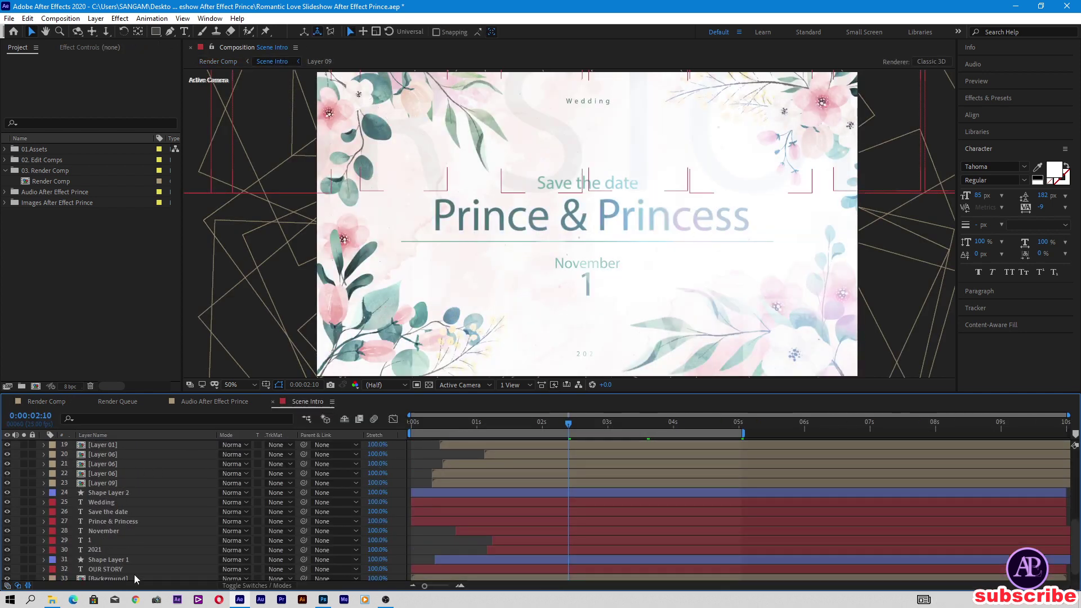
pyautogui.click(503, 231)
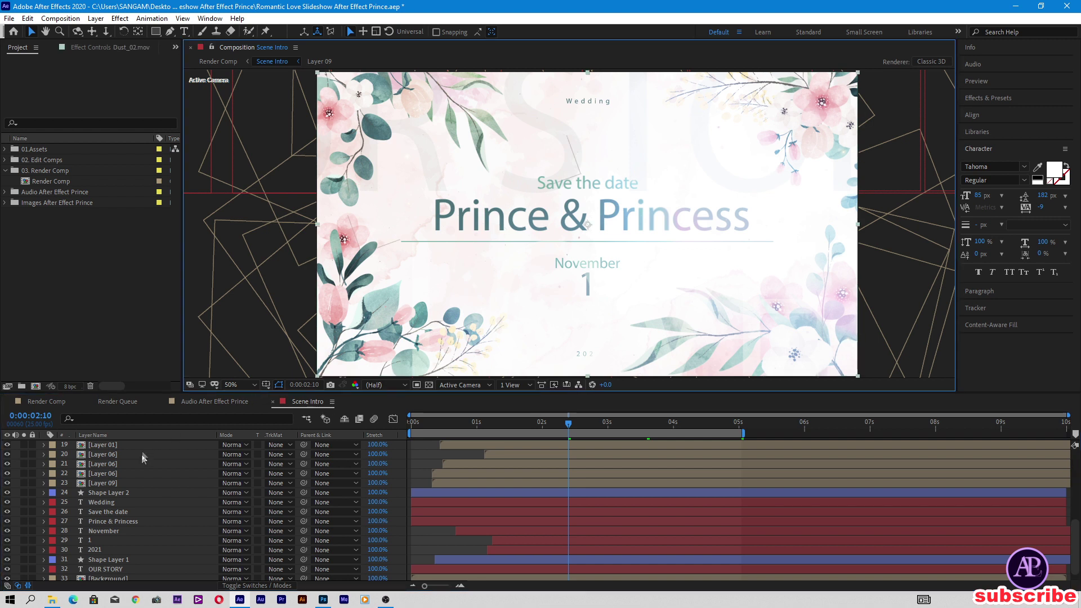
pyautogui.scroll(-1, 144, 459)
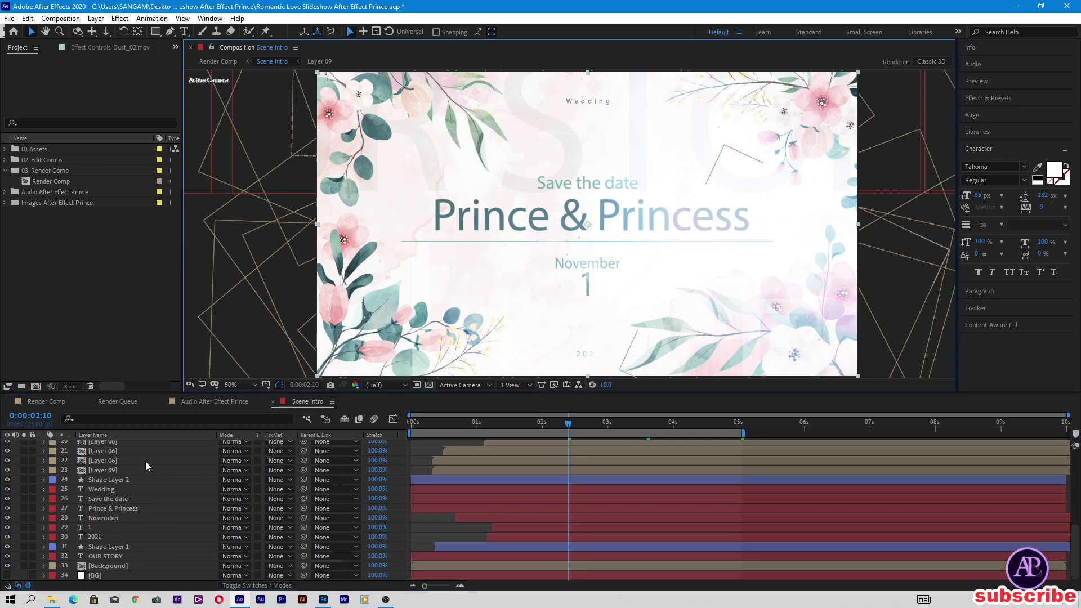
pyautogui.click(115, 508)
pyautogui.doubleClick(148, 510)
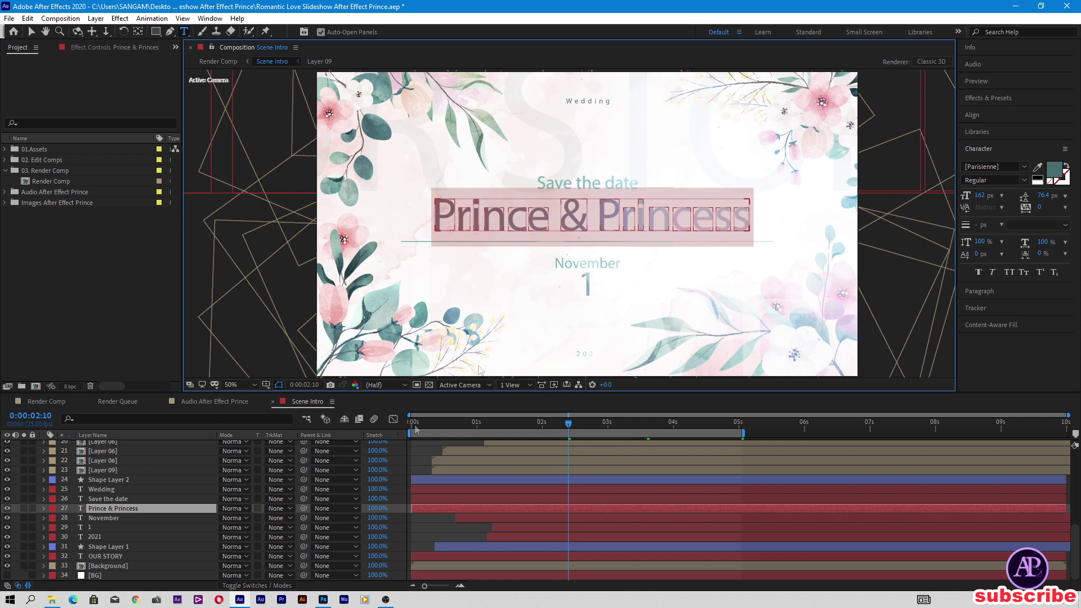
pyautogui.moveTo(549, 225); pyautogui.dragTo(449, 222)
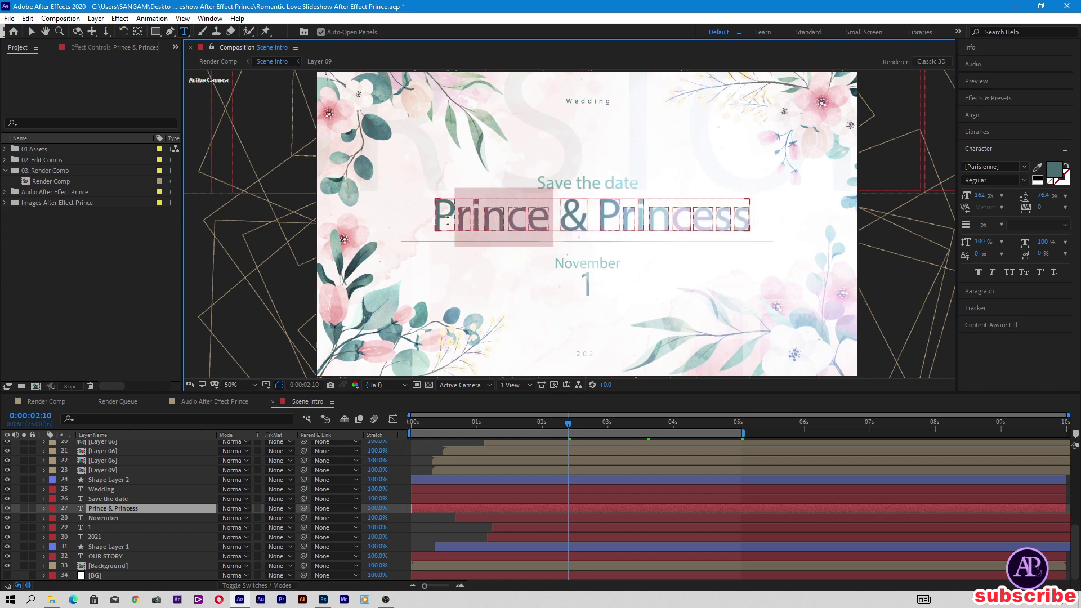
pyautogui.write('r')
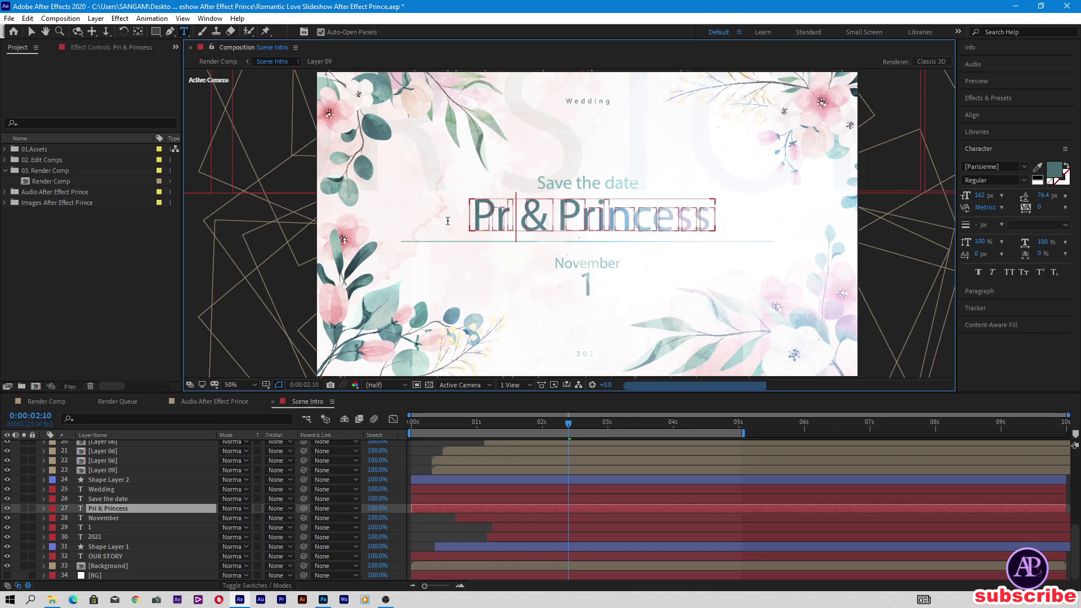
pyautogui.write('ince')
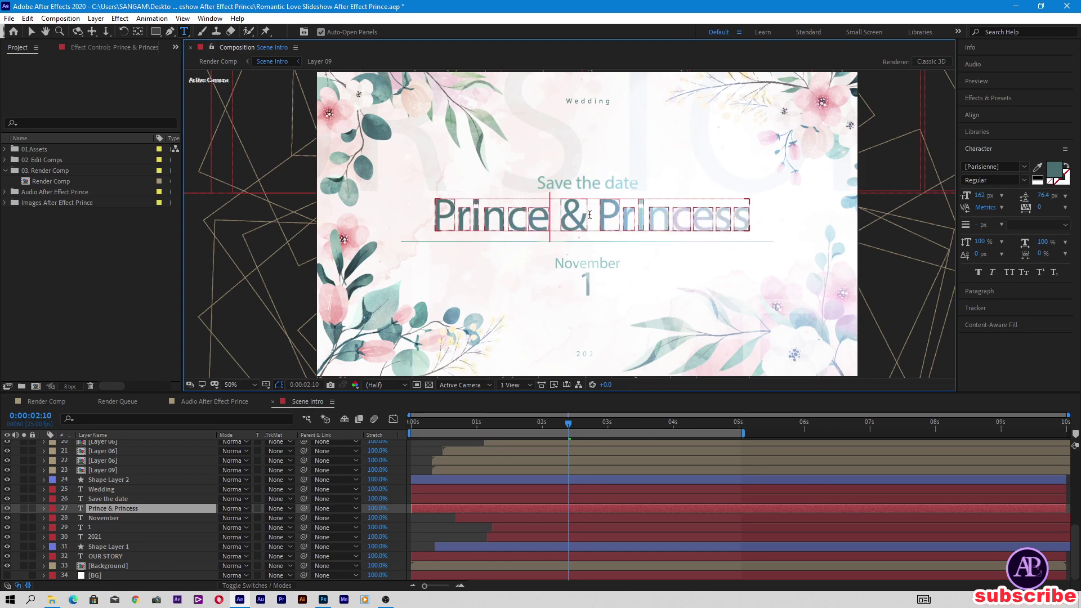
# Replace the second name in the main title with Princess
pyautogui.moveTo(598, 217); pyautogui.dragTo(748, 228)
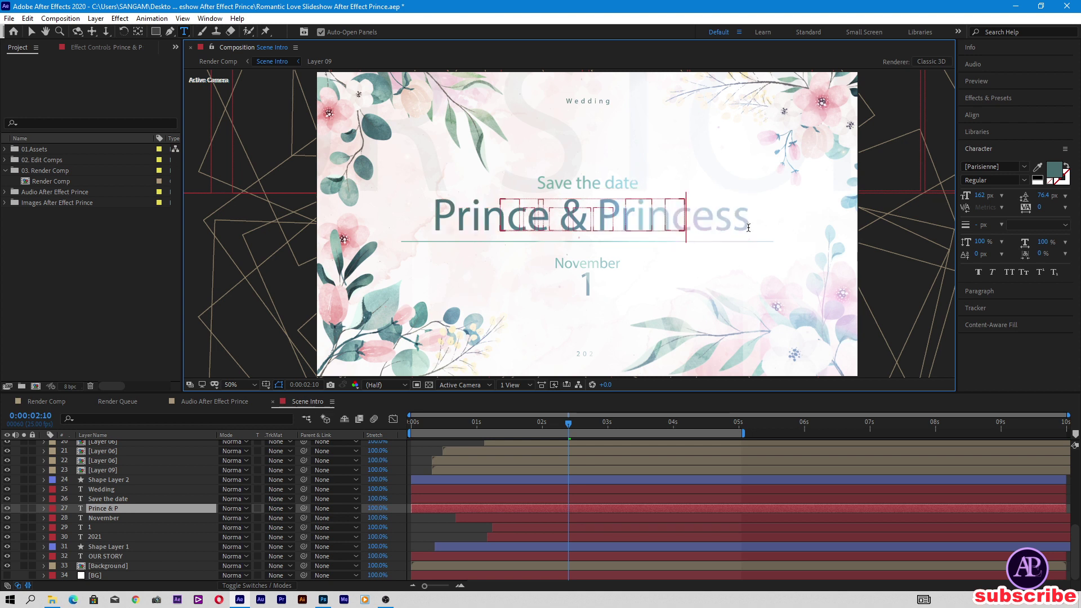
pyautogui.write('Prin')
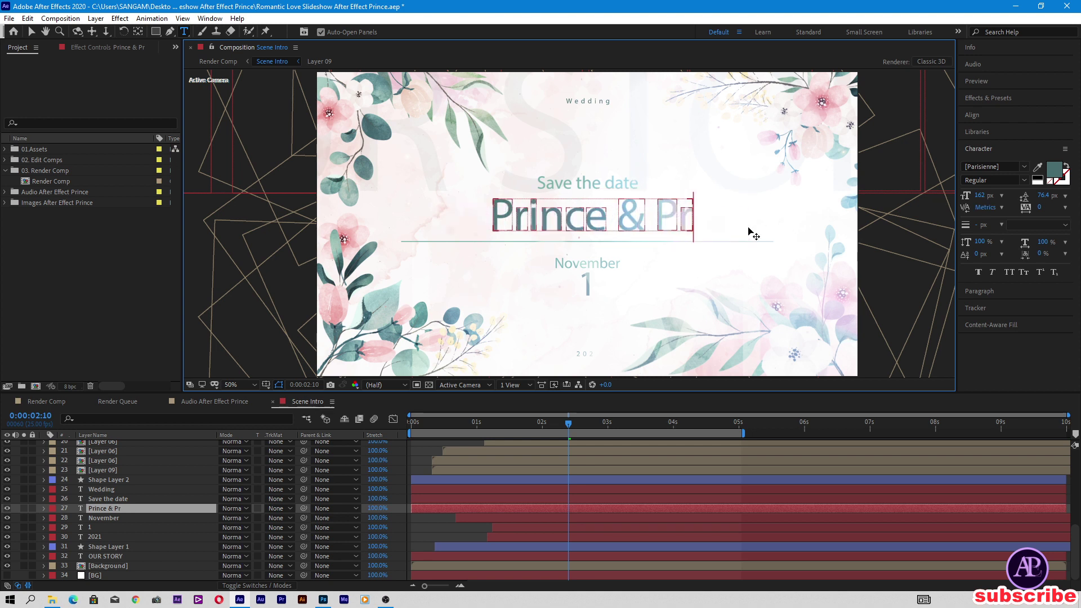
pyautogui.write('cess')
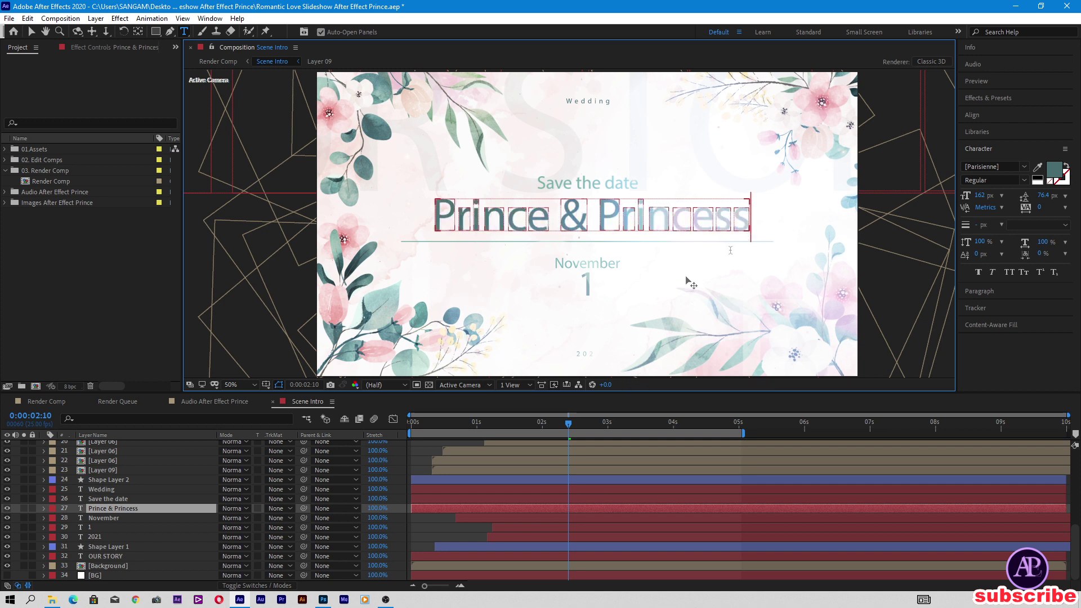
# Return to the Render Comp, move to 0:00:09:07, open the Scene 01 composition and examine its editable OUR STORY 2 and Best Moments text layers
pyautogui.click(48, 402)
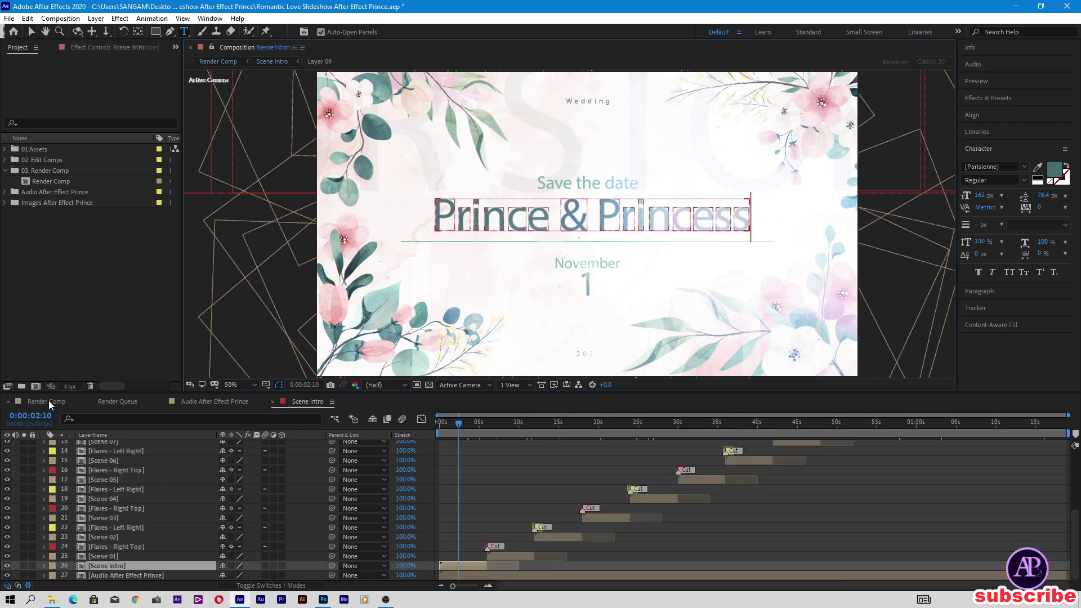
pyautogui.click(513, 433)
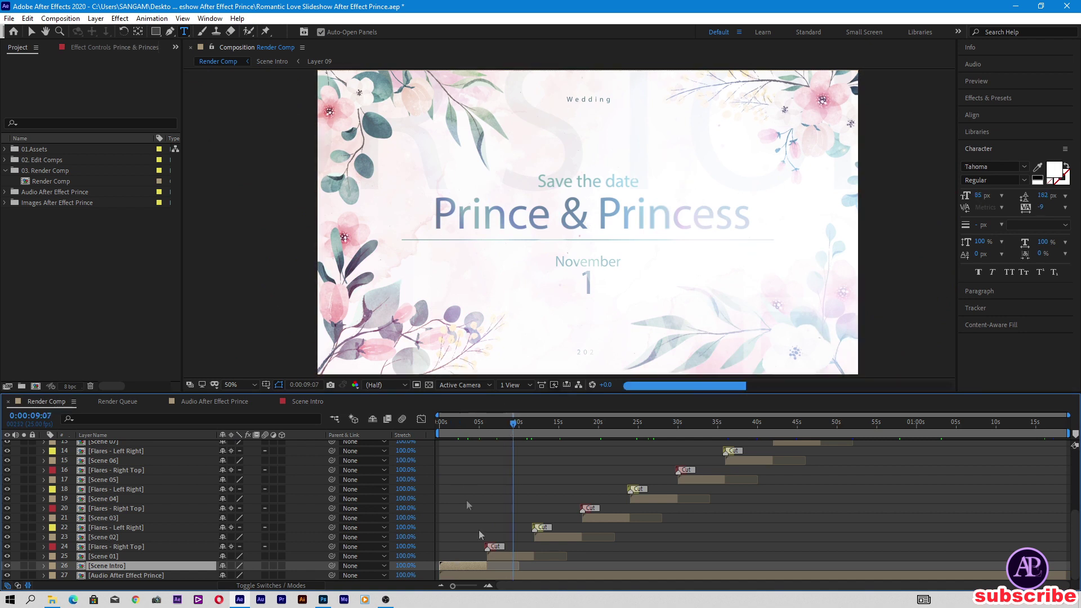
pyautogui.doubleClick(521, 557)
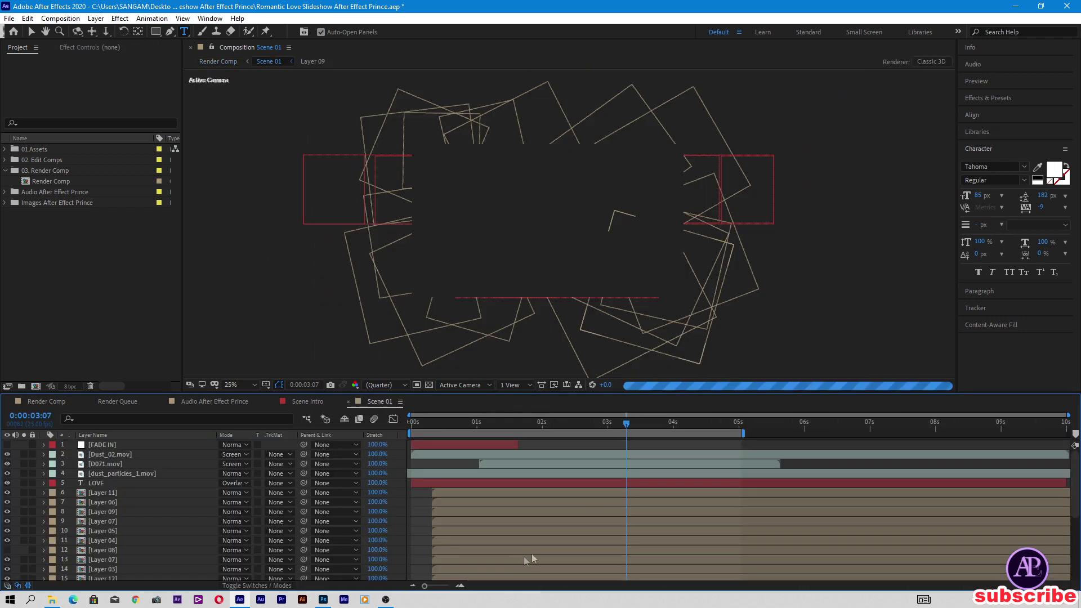
pyautogui.scroll(-5, 148, 529)
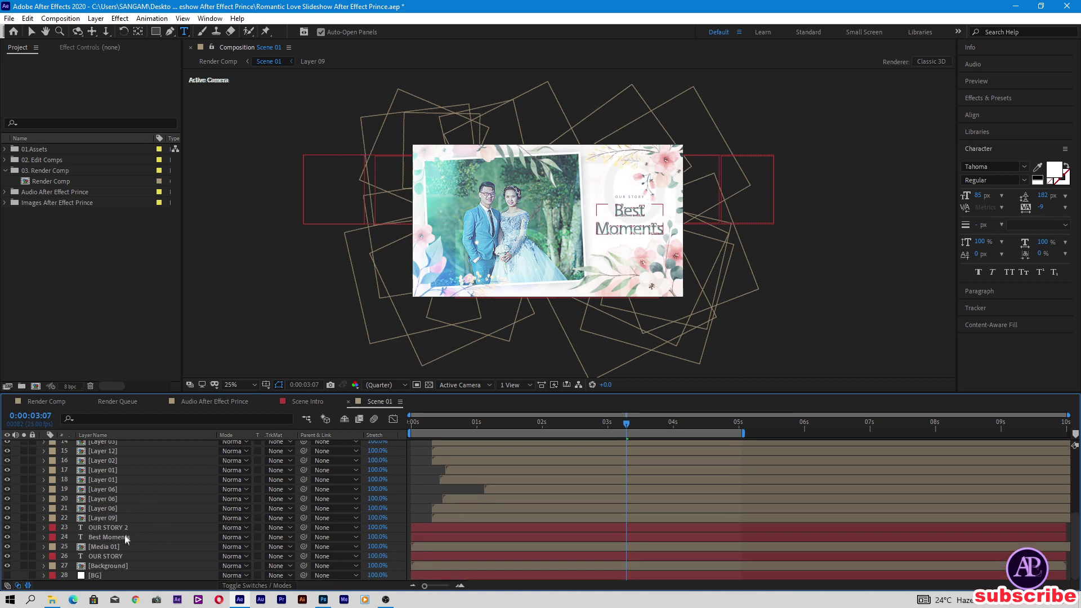
pyautogui.click(124, 532)
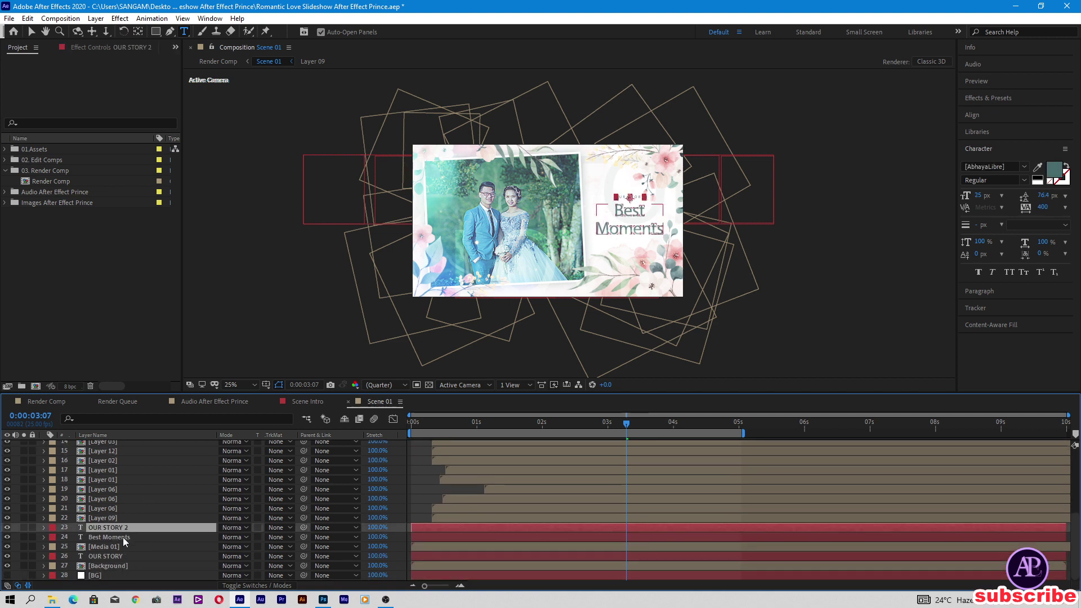
pyautogui.click(123, 537)
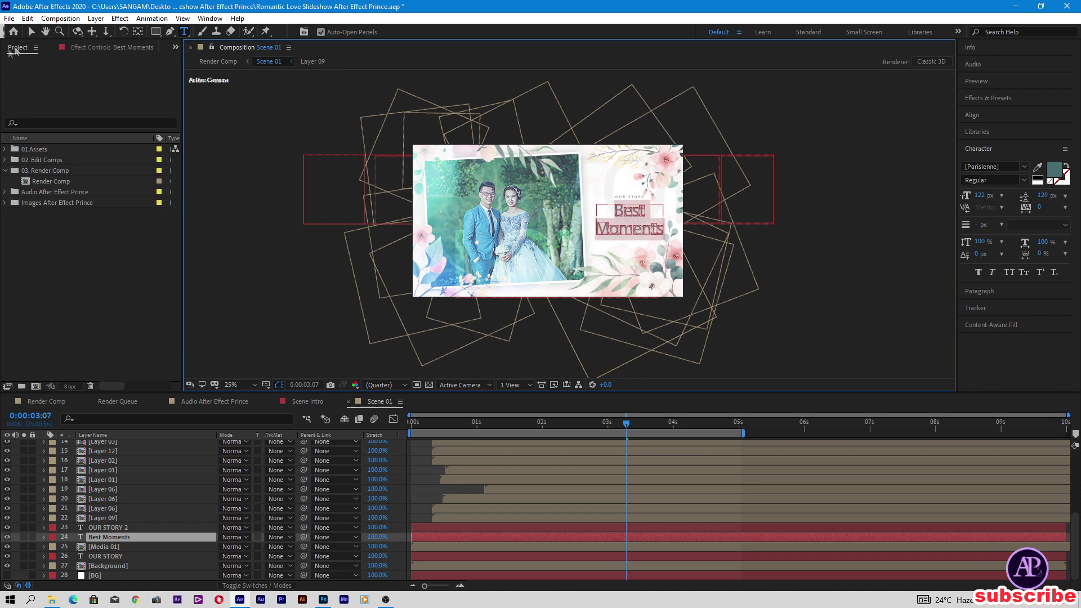
pyautogui.click(31, 31)
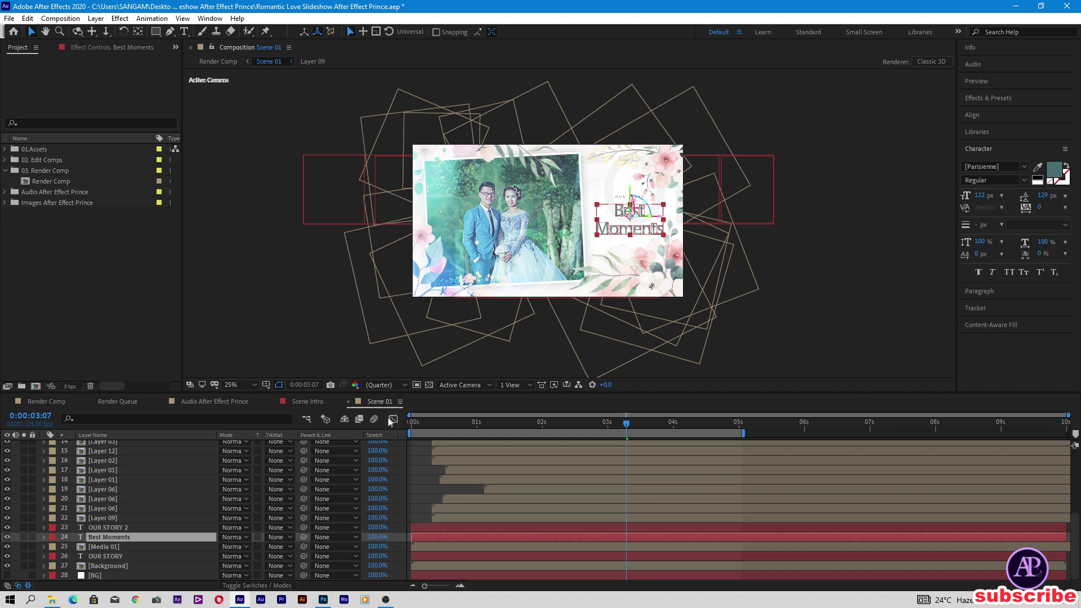
# Return to the Render Comp and view Scene 02 at 0:00:14:16 and Scene 03 at 0:00:21:10
pyautogui.click(52, 402)
pyautogui.click(556, 422)
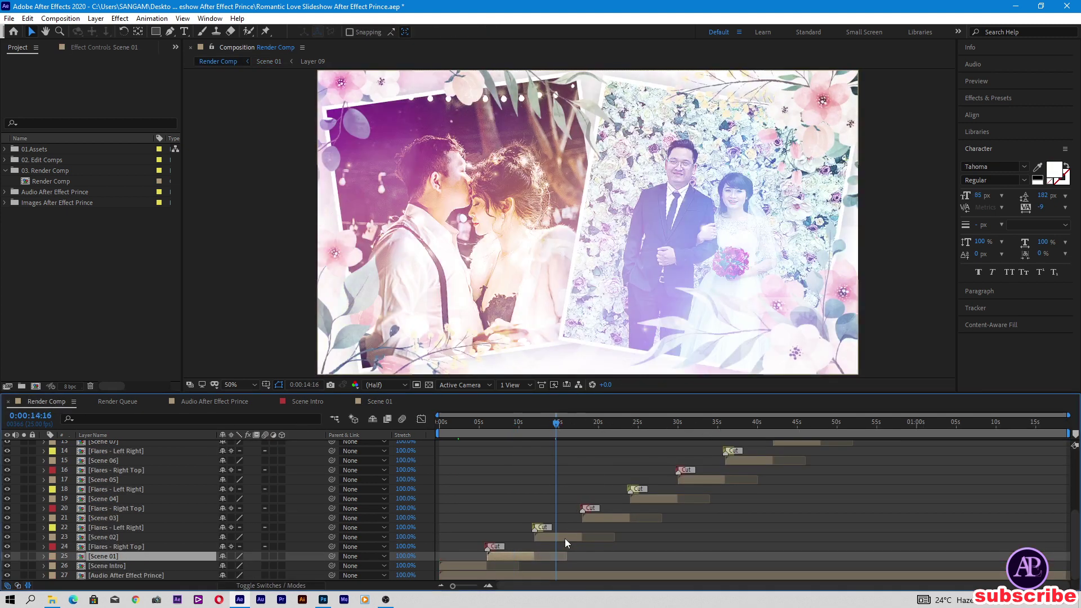
pyautogui.click(566, 537)
pyautogui.click(608, 423)
pyautogui.click(614, 517)
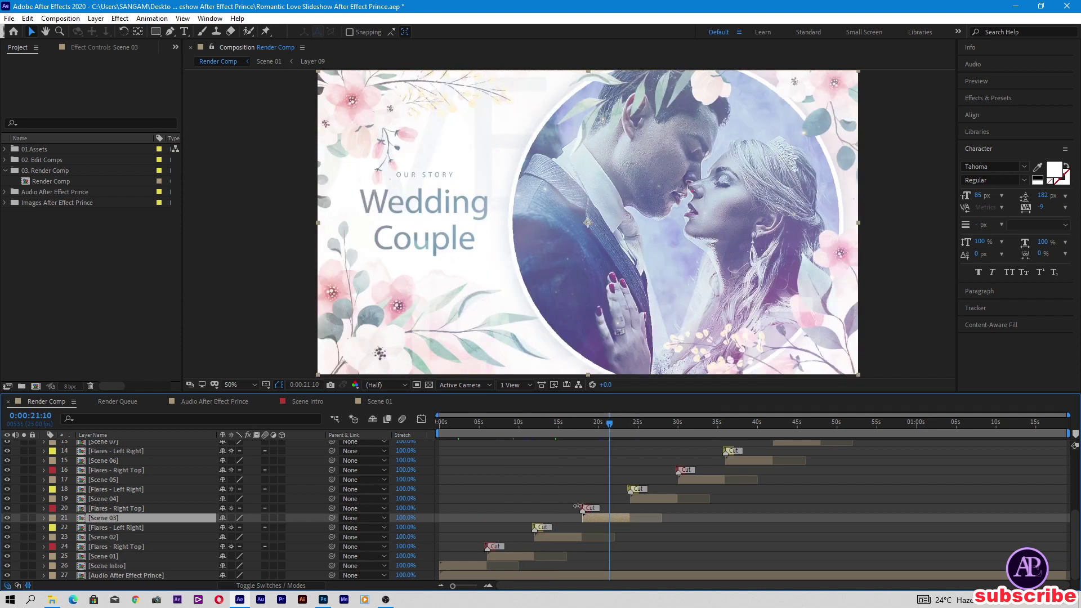
# Open the Scene 03 composition, move to 0:00:03:13 and examine its editable OUR STORY 2 and Wedding Couple text layers
pyautogui.doubleClick(612, 517)
pyautogui.click(518, 425)
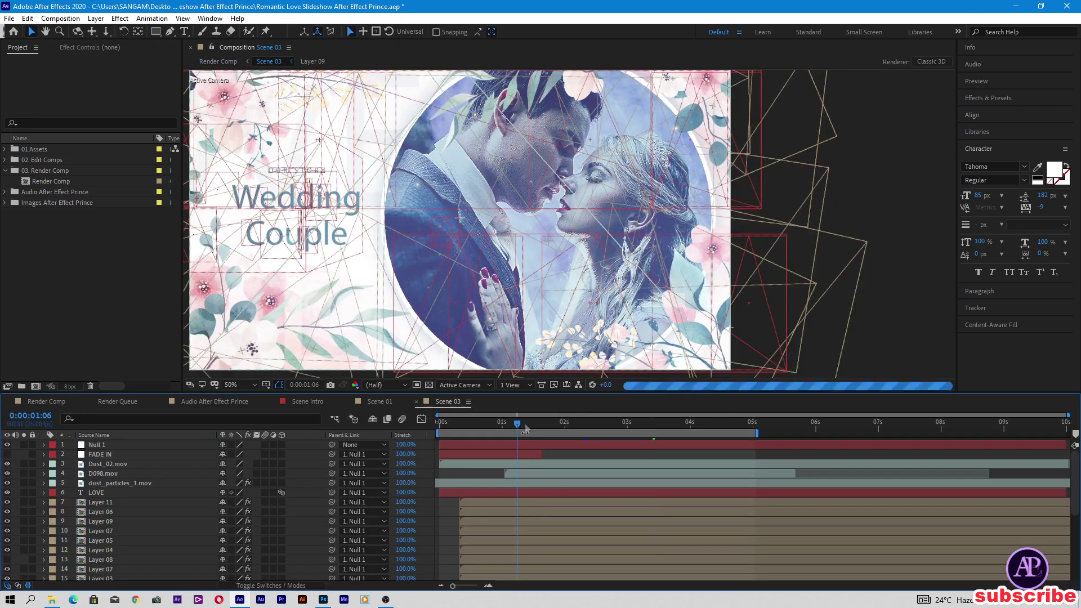
pyautogui.scroll(-5, 118, 538)
pyautogui.click(118, 538)
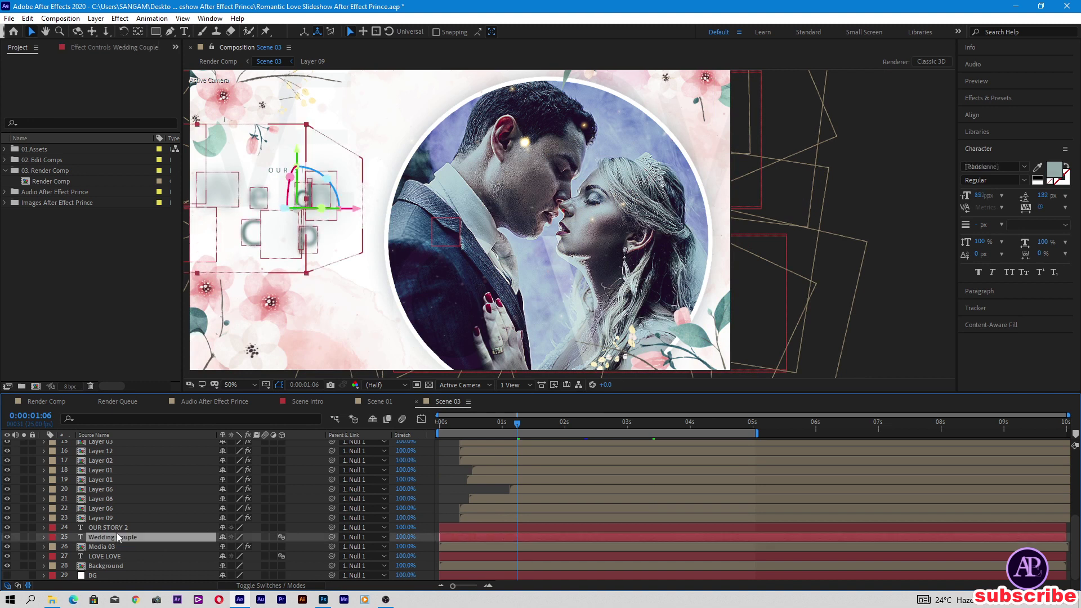
pyautogui.click(659, 424)
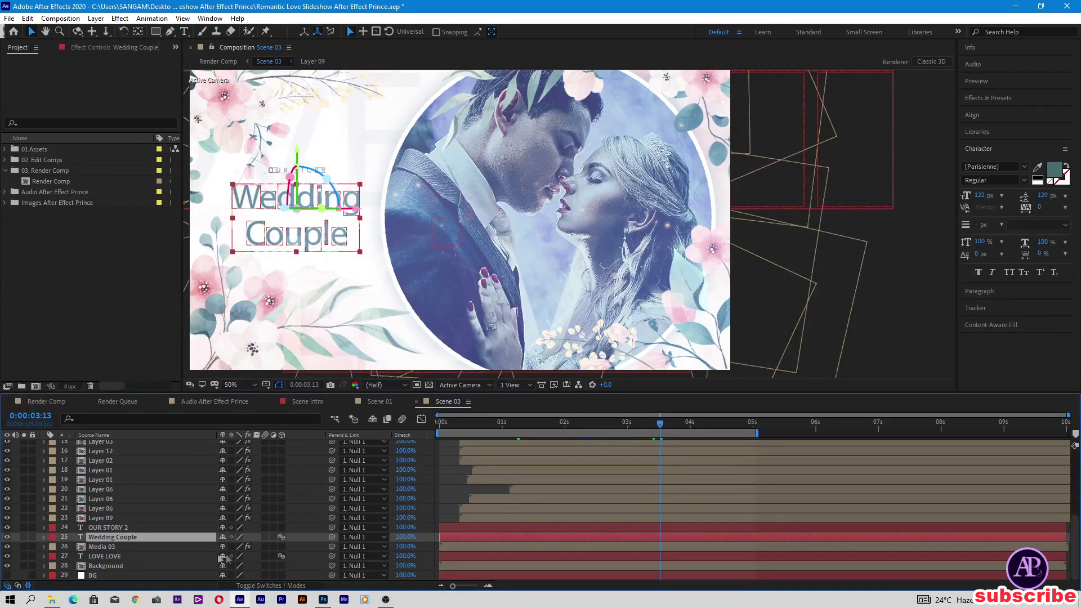
pyautogui.click(137, 527)
pyautogui.doubleClick(136, 536)
# Import bensound-littleidea.mp3 from File Explorer into the project and add it as a layer in the Audio After Effect Prince composition
pyautogui.click(59, 402)
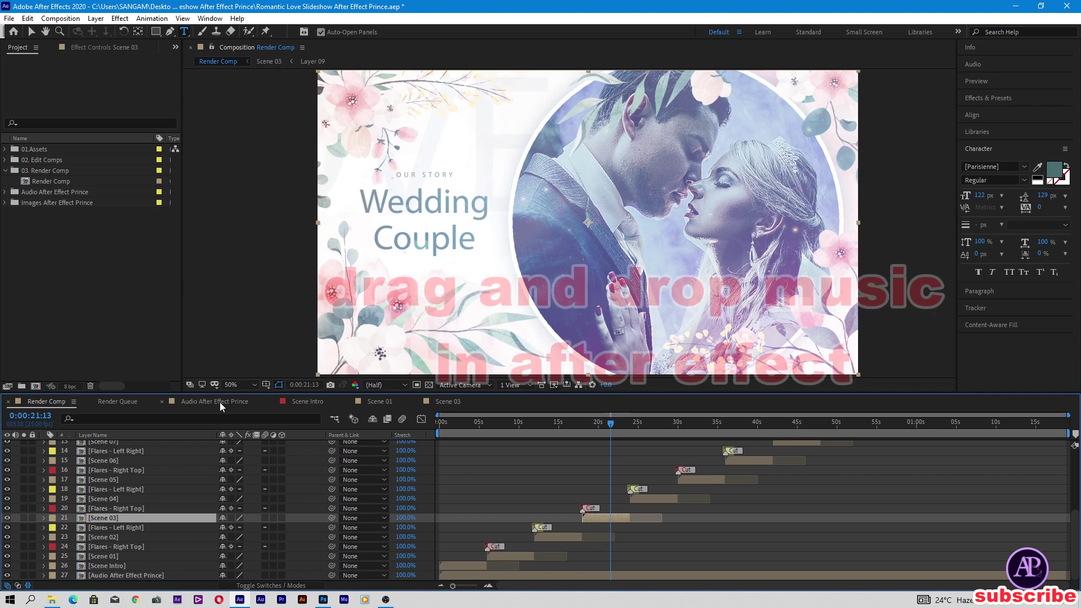
pyautogui.click(235, 404)
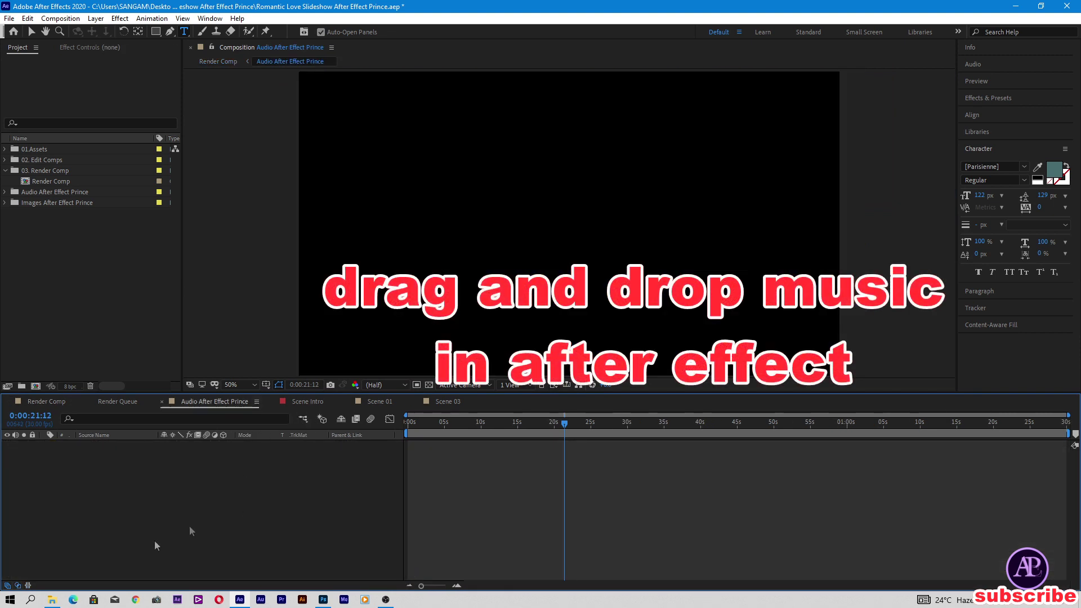
pyautogui.click(52, 599)
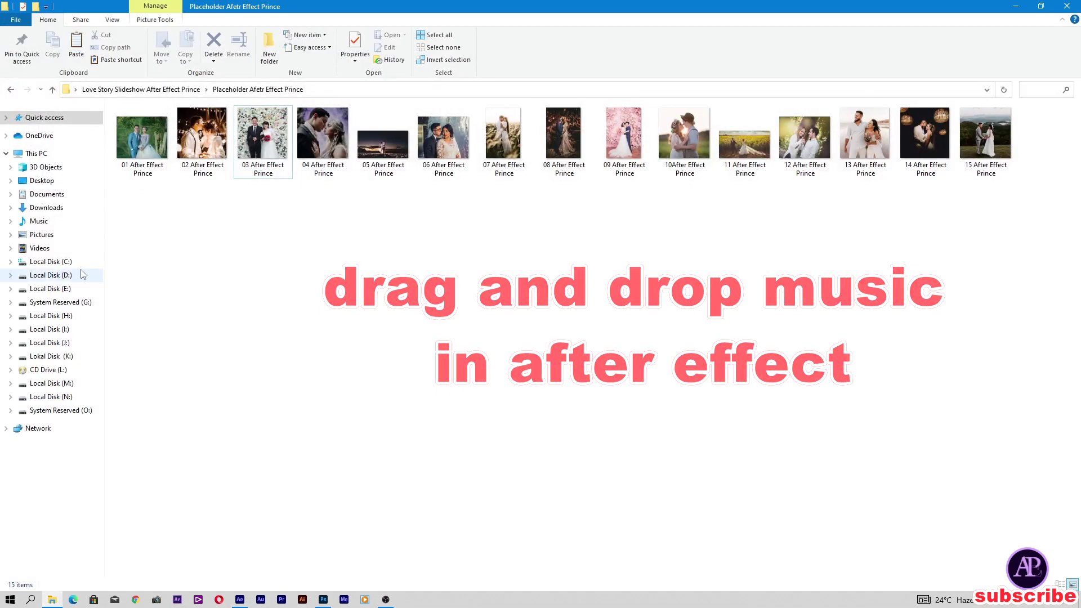
pyautogui.click(50, 288)
pyautogui.click(915, 154)
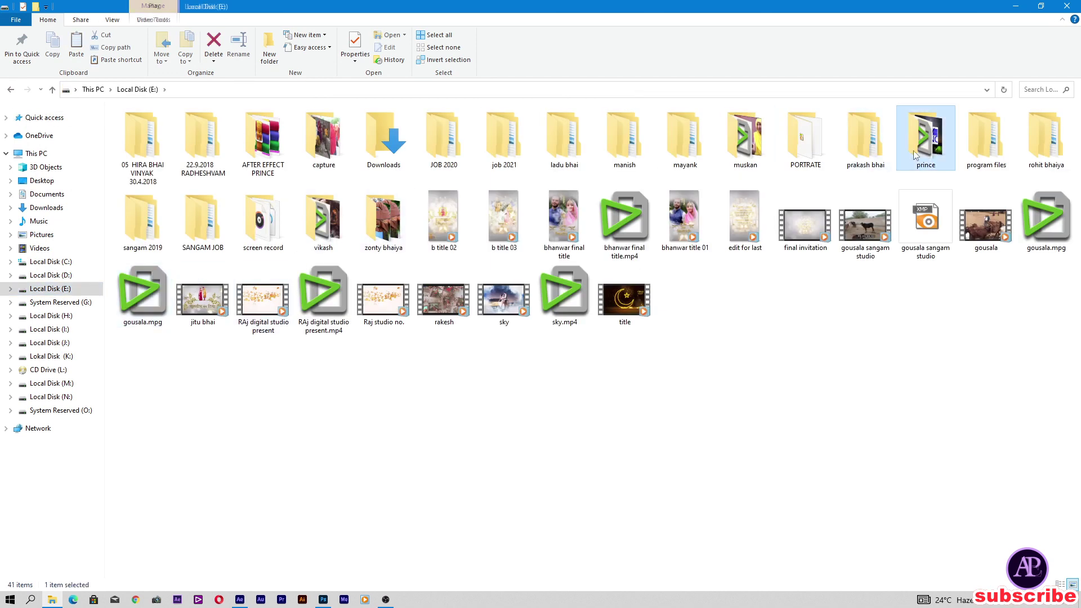
pyautogui.moveTo(205, 217); pyautogui.dragTo(116, 323)
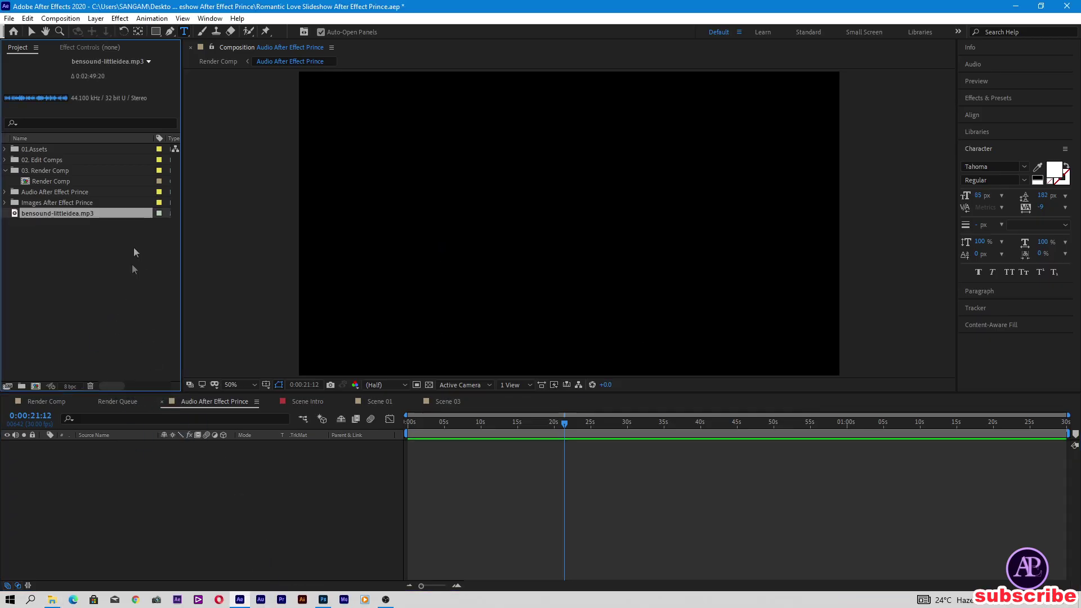
pyautogui.moveTo(129, 258); pyautogui.dragTo(130, 478)
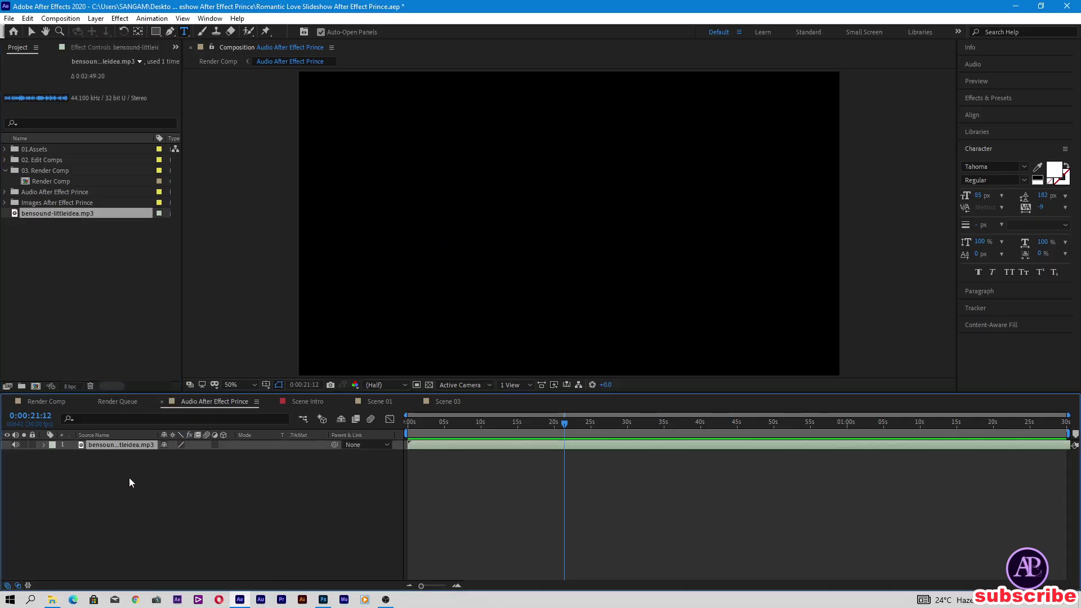
# Return to the Render Comp, send it to the Adobe Media Encoder queue, and switch to Media Encoder
pyautogui.click(45, 398)
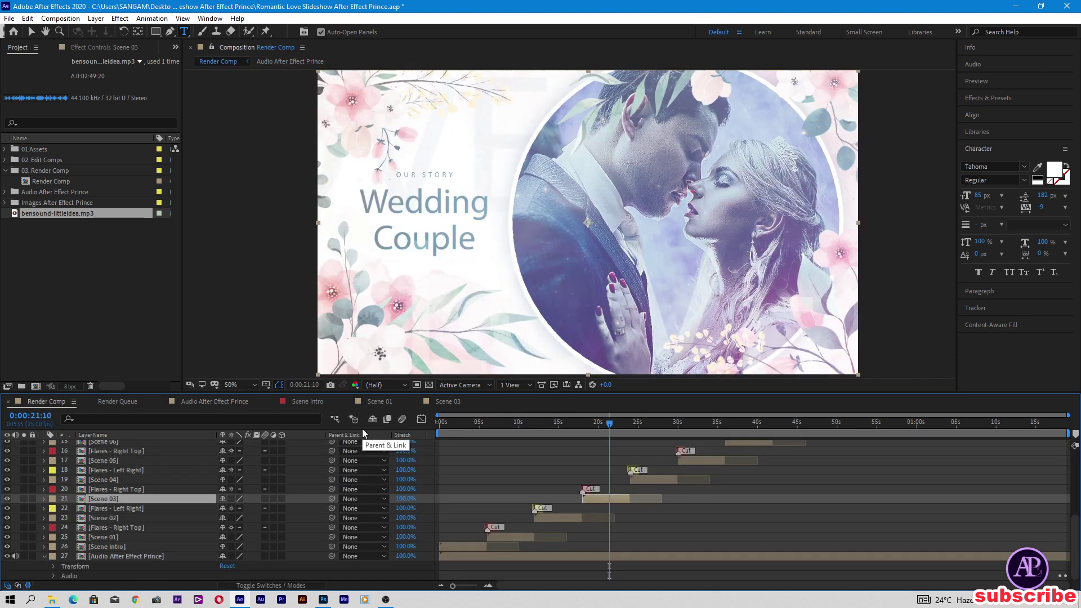
pyautogui.click(657, 424)
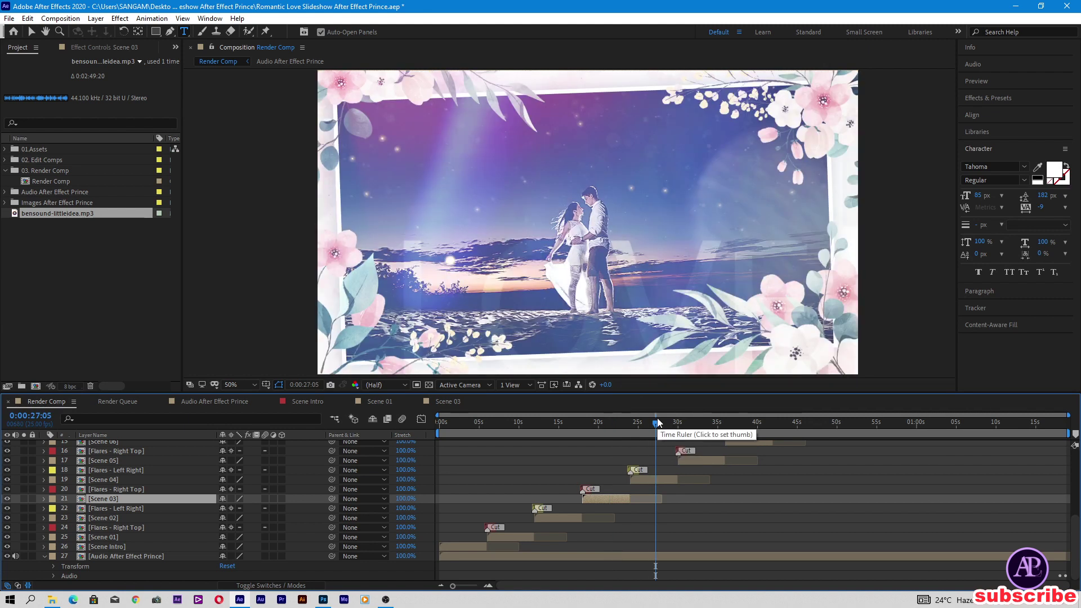
pyautogui.click(61, 18)
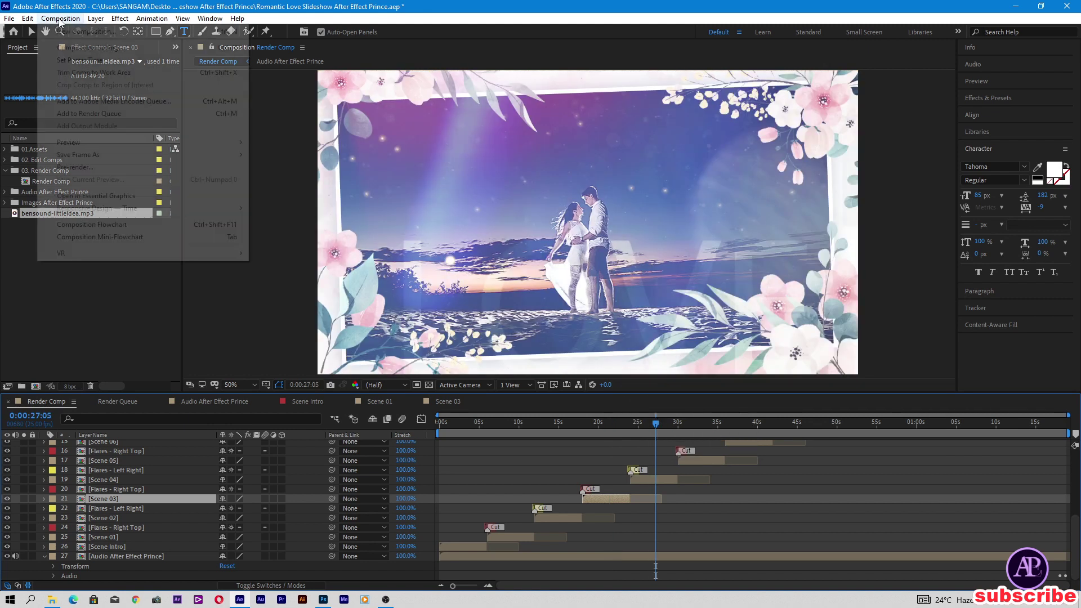
pyautogui.click(105, 101)
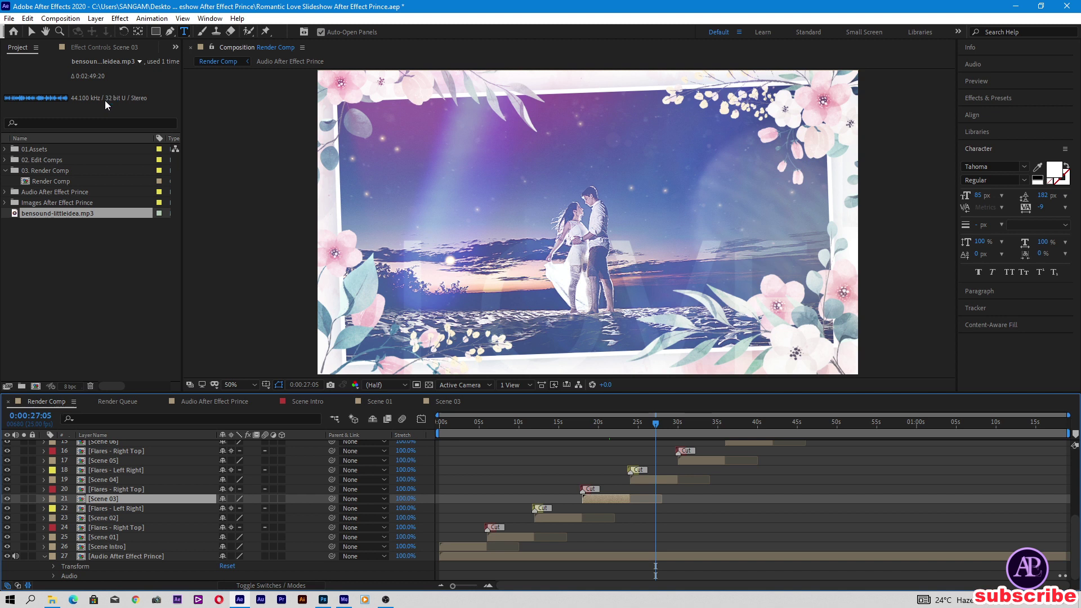
pyautogui.moveTo(344, 599)
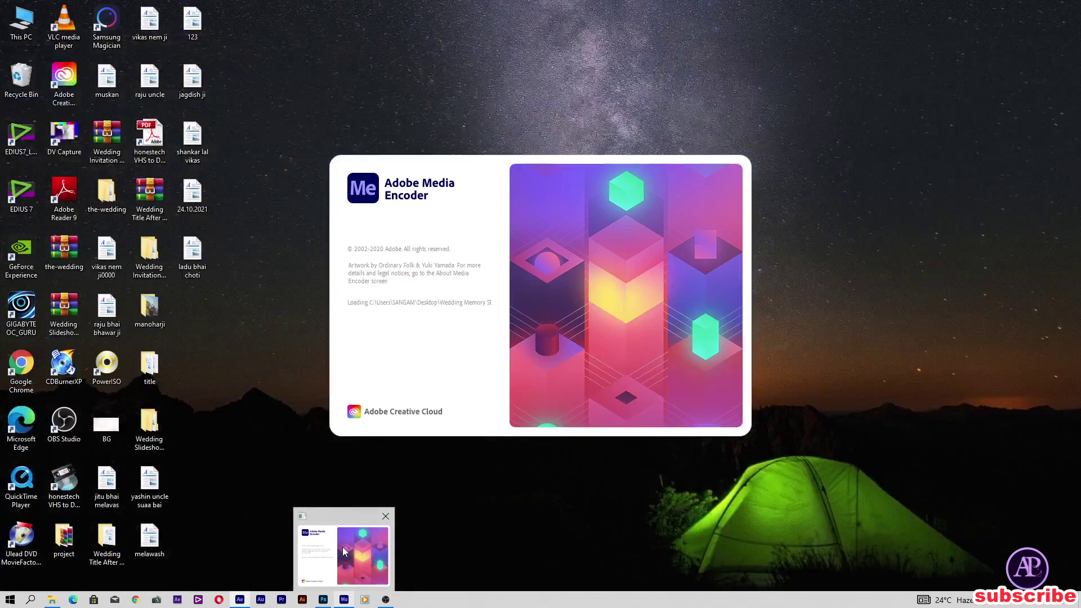
pyautogui.click(345, 552)
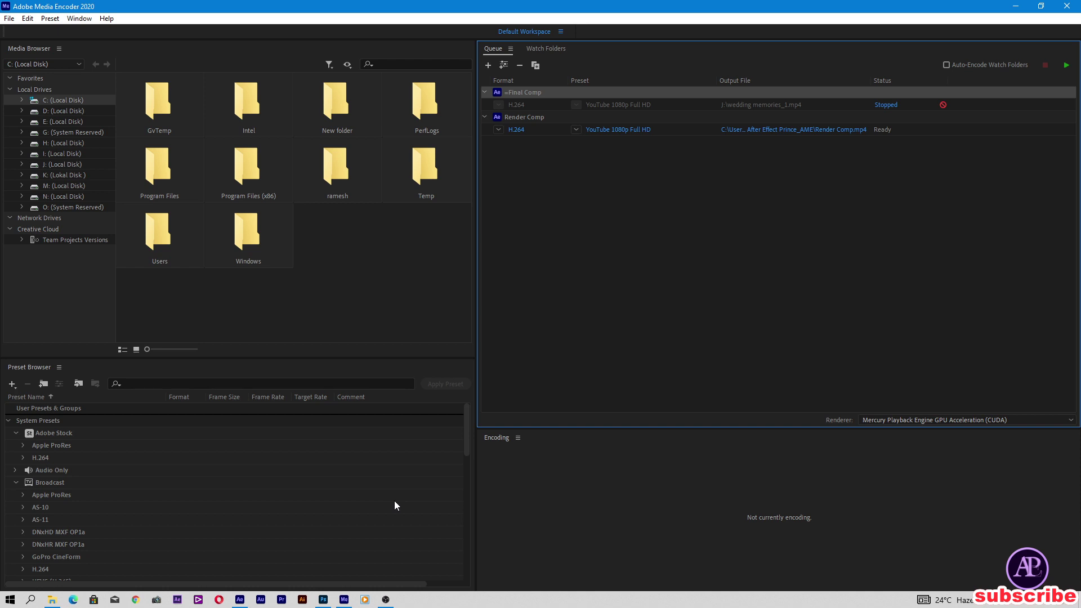
# Choose H.264 as the Render Comp's format and select Local Disk (I:) as the location for its output file
pyautogui.click(498, 129)
pyautogui.click(520, 304)
pyautogui.click(797, 133)
pyautogui.scroll(-1, 81, 188)
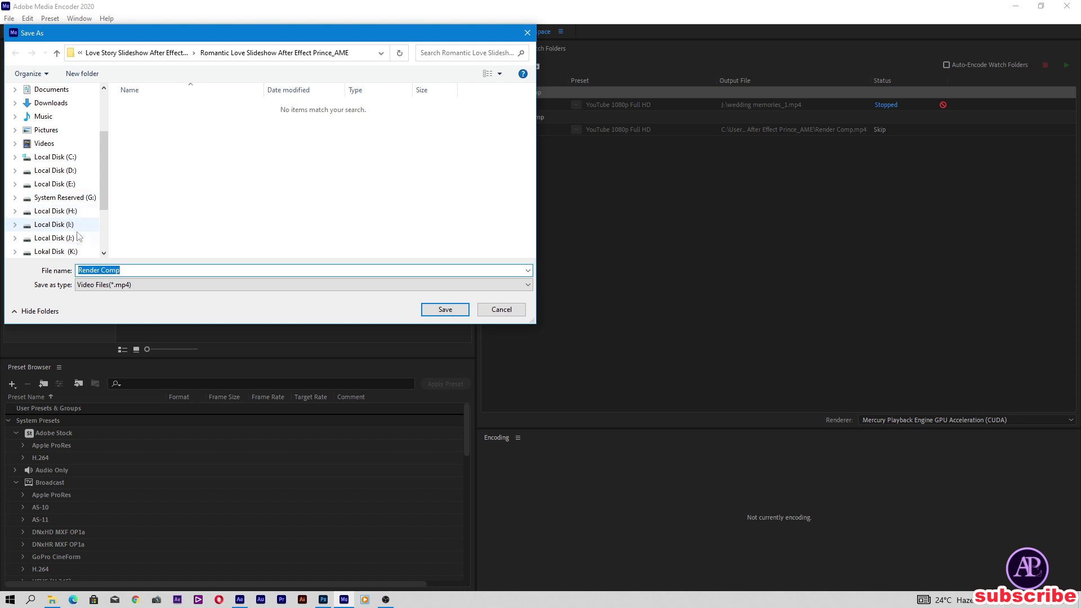
pyautogui.click(56, 225)
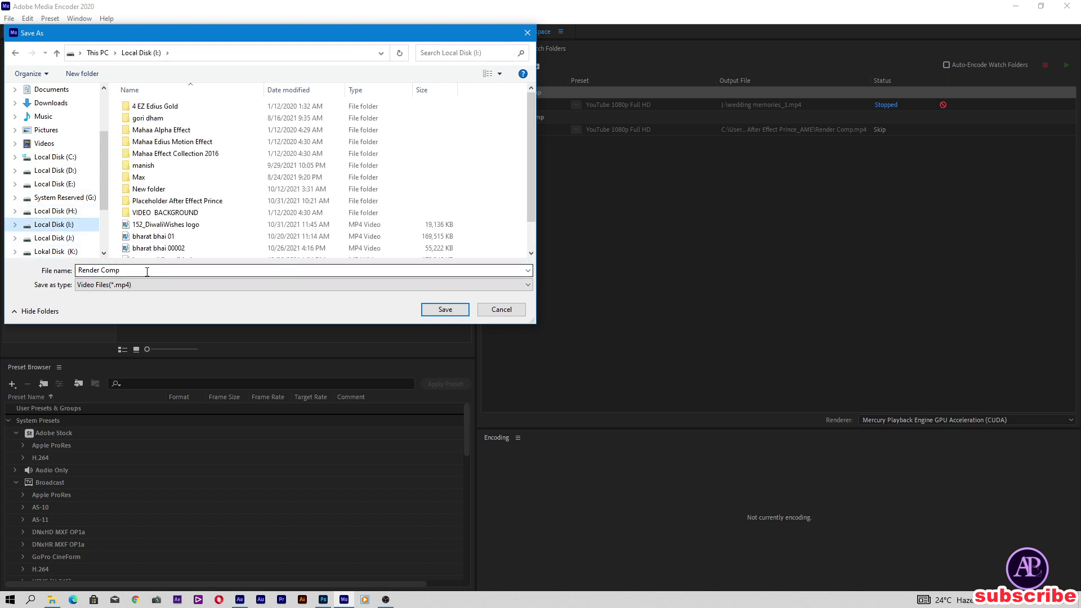
# Save the output file name as love story slideshow in MP4 format and start encoding the queue
pyautogui.click(104, 272)
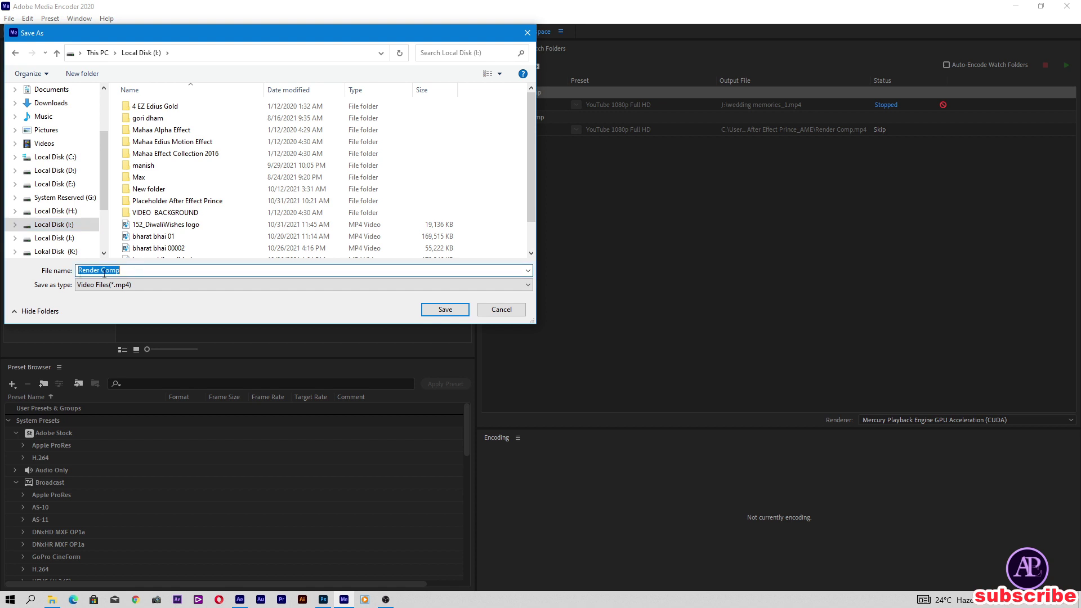
pyautogui.write('l')
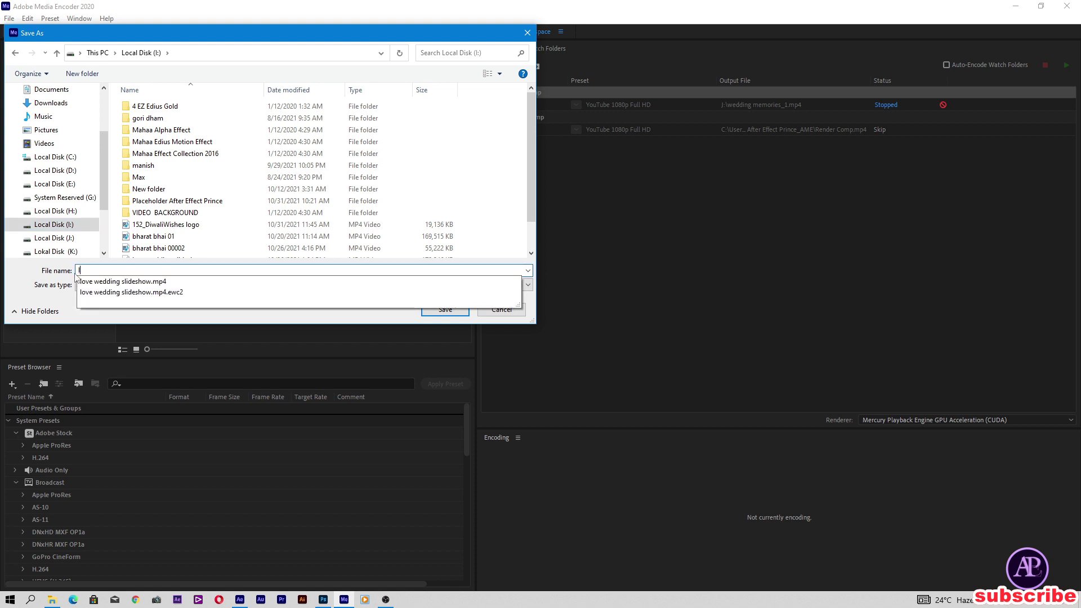
pyautogui.write('ove story')
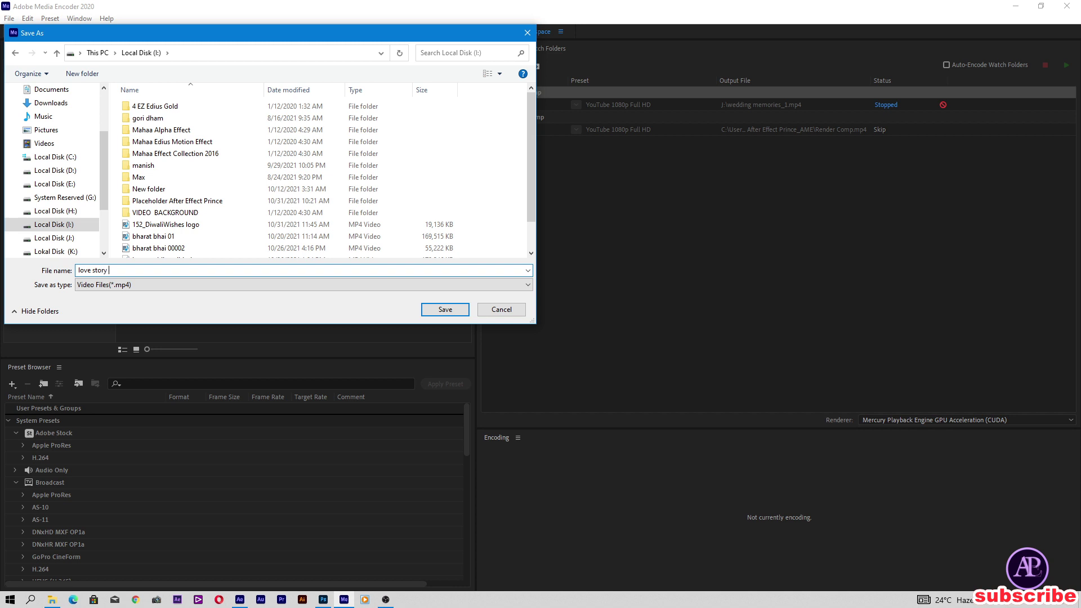
pyautogui.write('deshow')
pyautogui.click(443, 309)
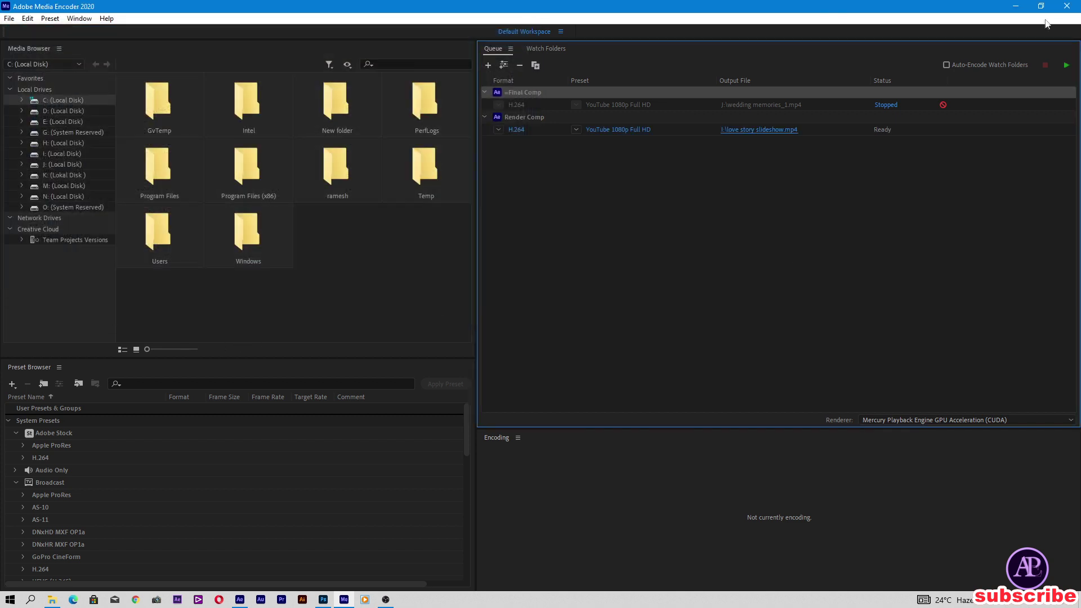
pyautogui.click(1067, 66)
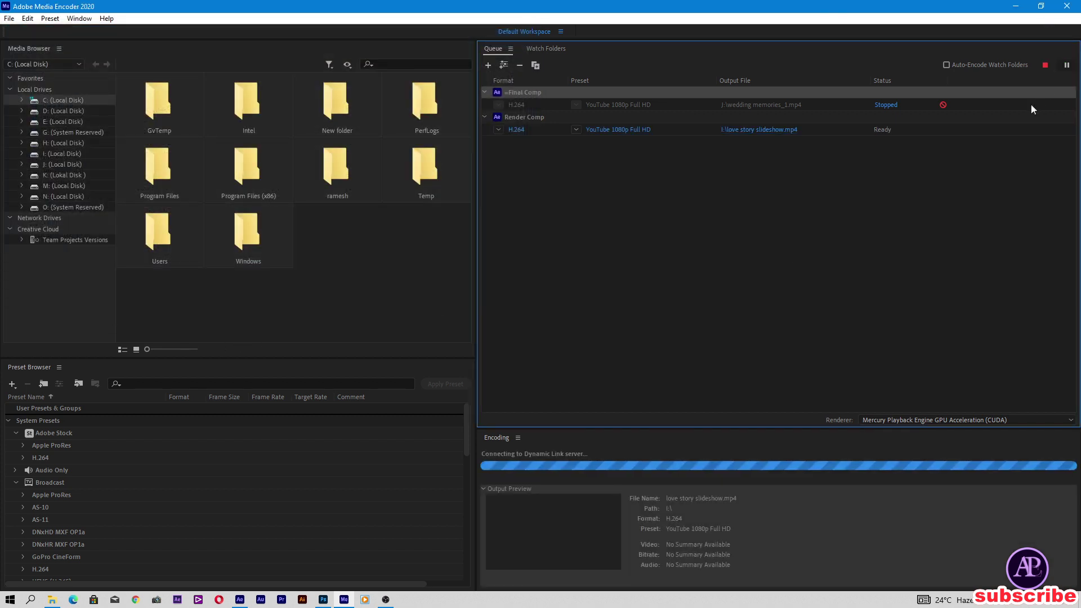